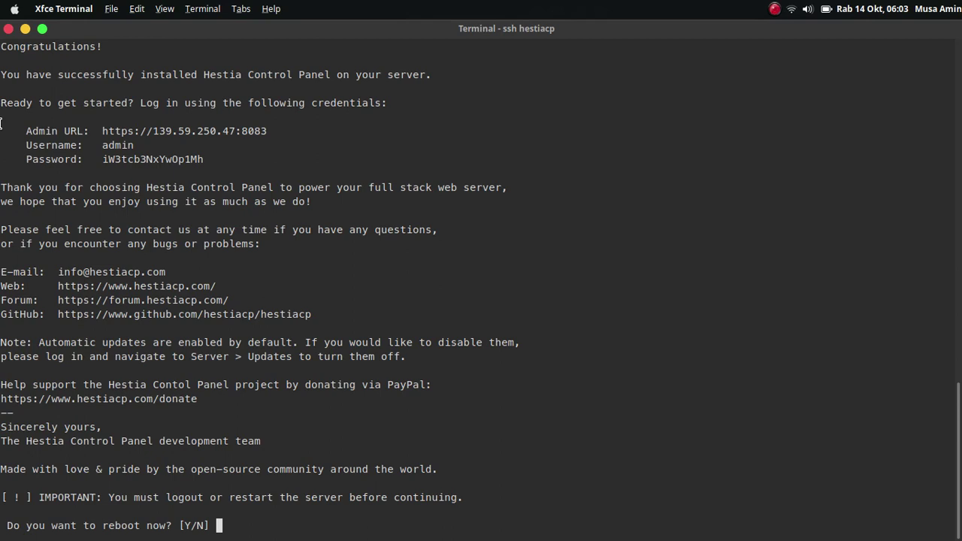
Copy the admin URL, username and password lines into a new Sublime Text note.
left_click_drag(0, 127, 264, 160)
right_click(281, 146)
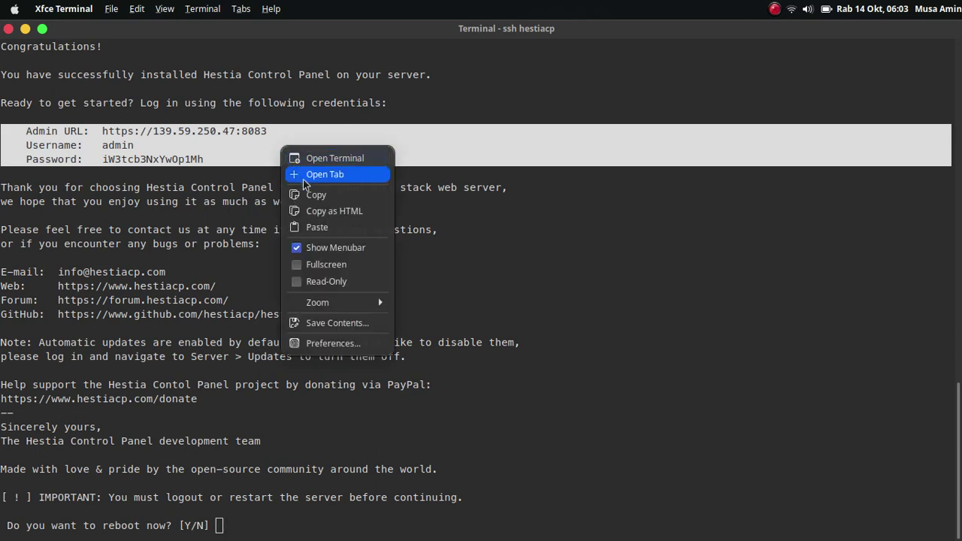
left_click(316, 194)
left_click(585, 519)
key("ctrl+v")
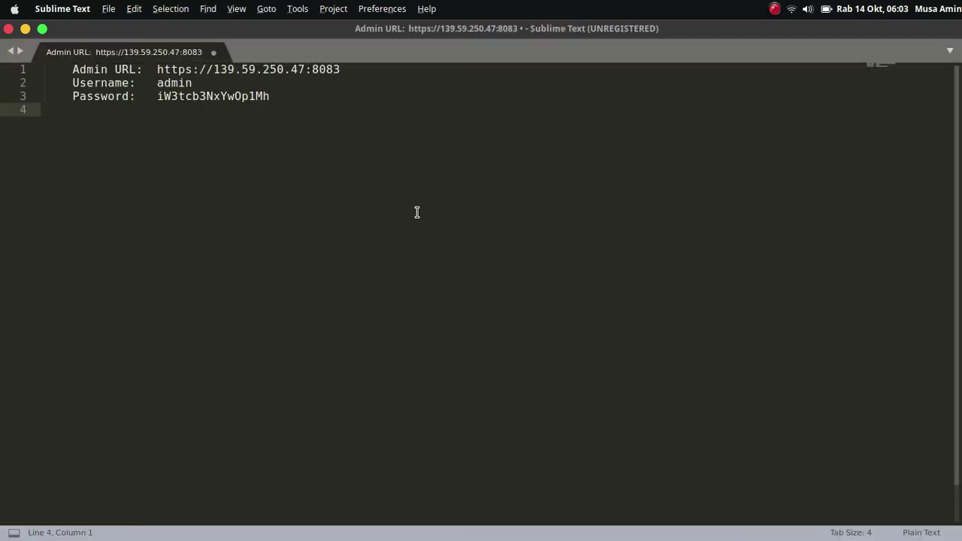
Answer y at the terminal's reboot prompt to restart the server.
key("alt+Tab")
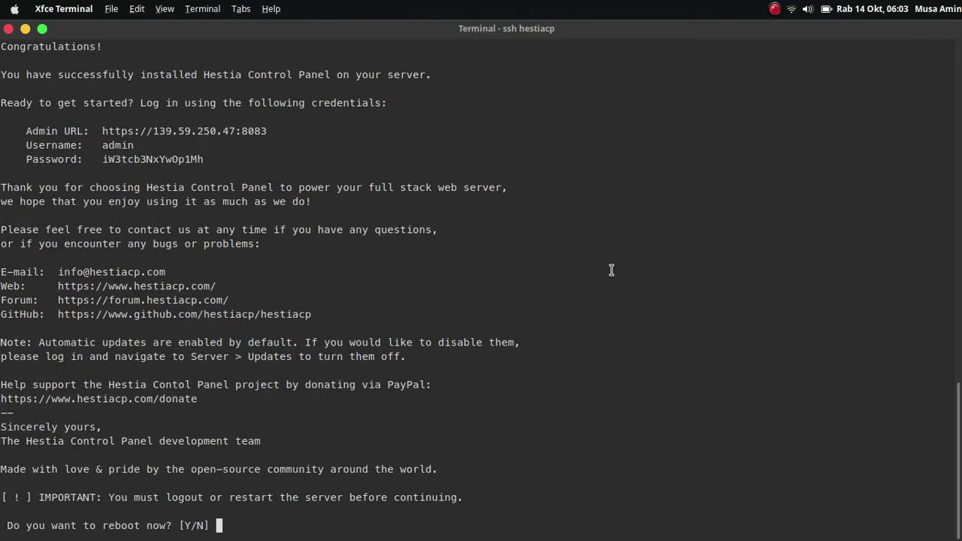
type("y")
key("Return")
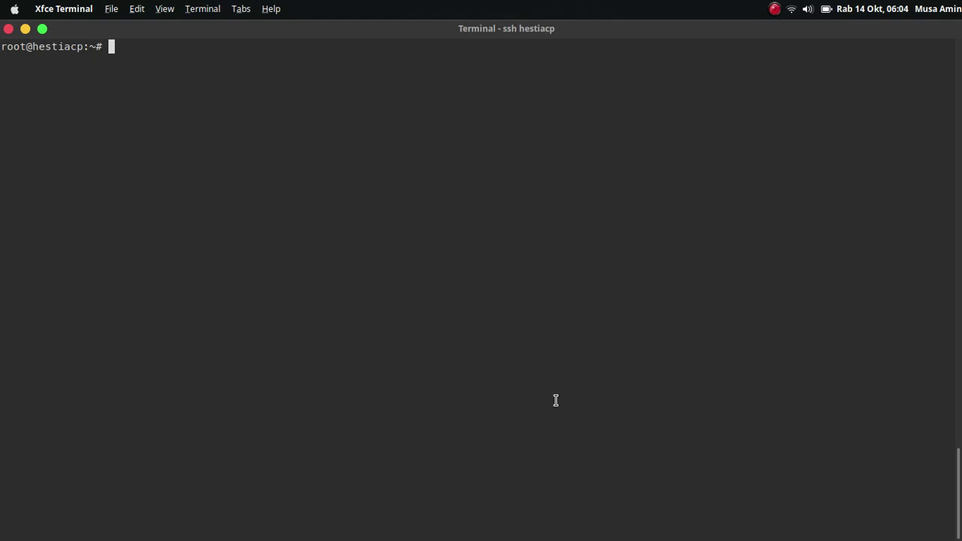
Copy the admin URL from the Sublime note and load it in Chromium.
mouse_move(544, 536)
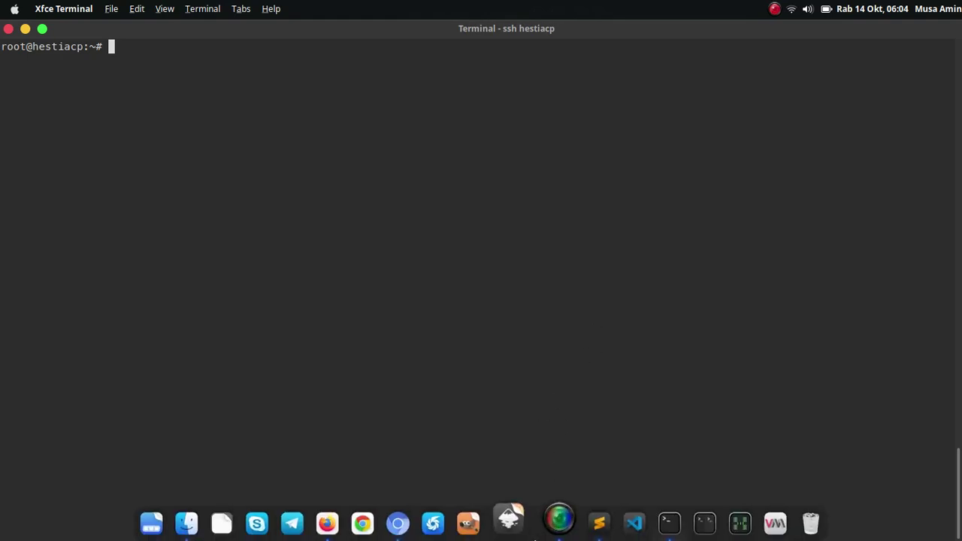
left_click(593, 536)
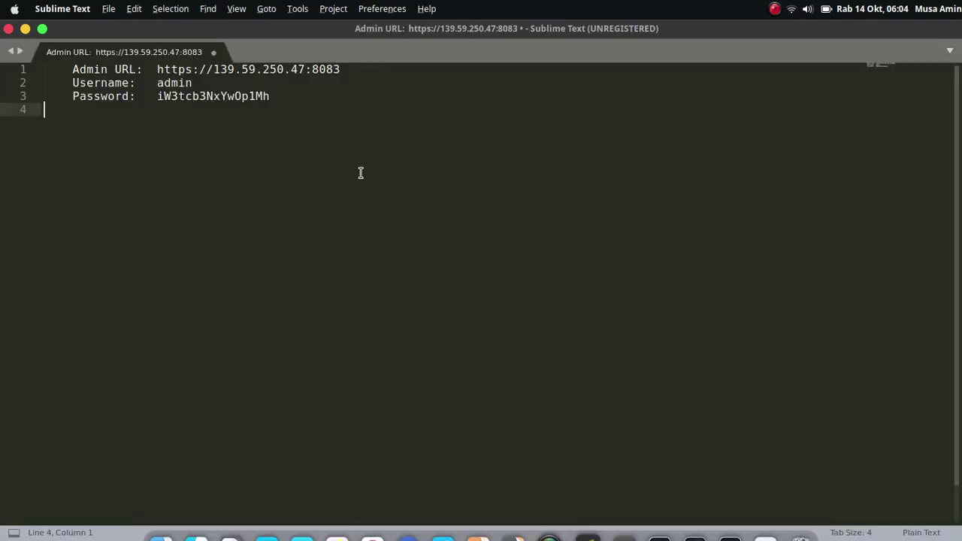
left_click(155, 69)
left_click(371, 75, "shift")
key("ctrl+c")
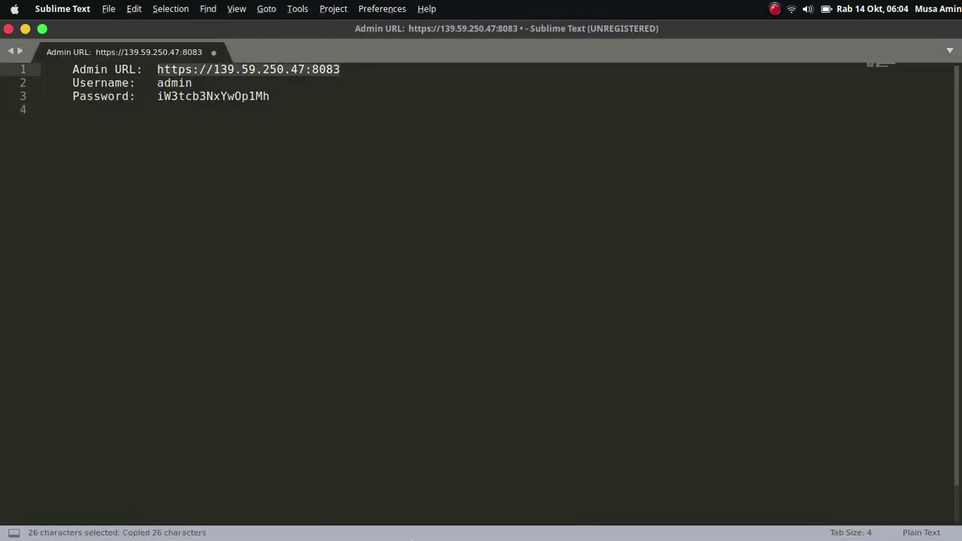
mouse_move(410, 535)
left_click(410, 519)
key("ctrl+v")
key("Return")
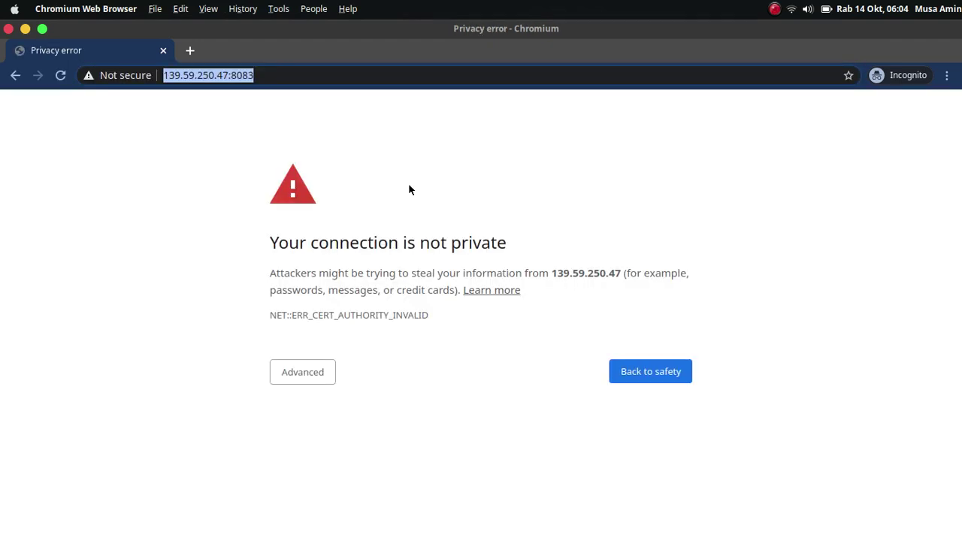
Bypass the certificate warning via Advanced and Proceed to reach the Hestia login page.
double_click(242, 75)
left_click(335, 135)
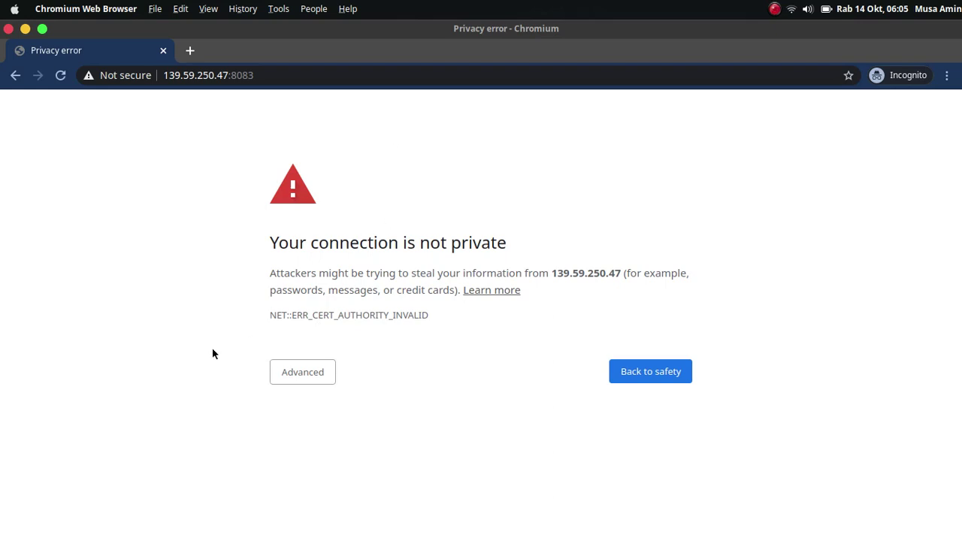
left_click(321, 372)
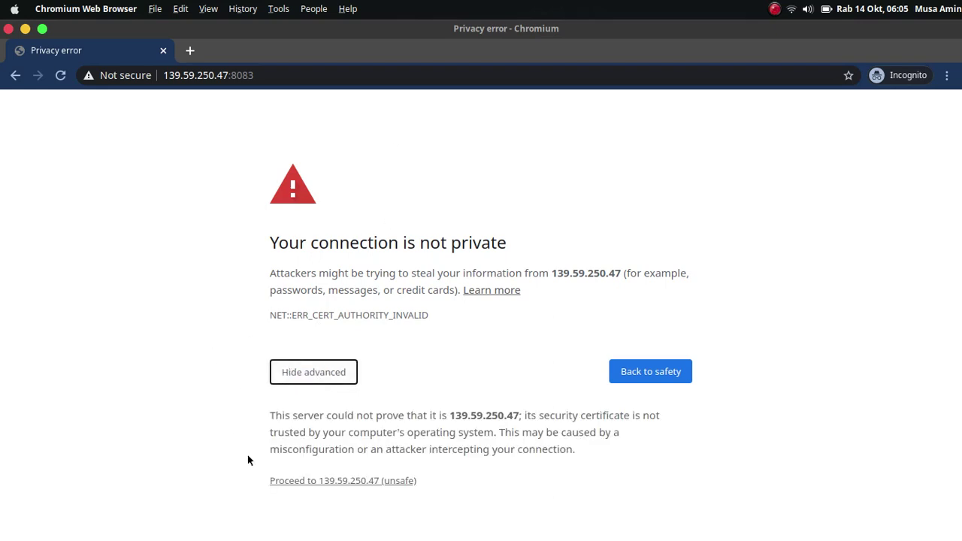
left_click(298, 481)
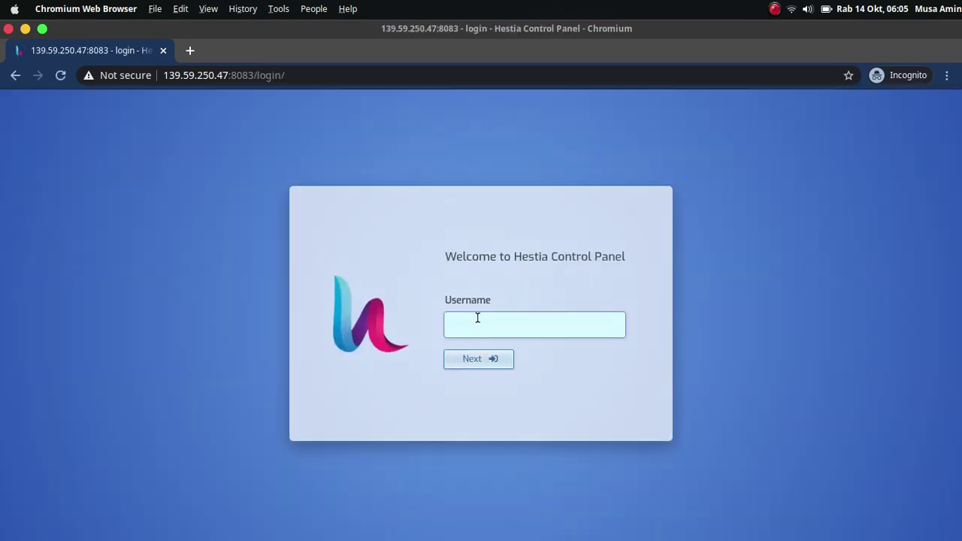
Log in to Hestia as admin with the password copied from the note, then return to Firefox.
left_click(478, 320)
type("admin")
left_click(485, 361)
key("super+Tab")
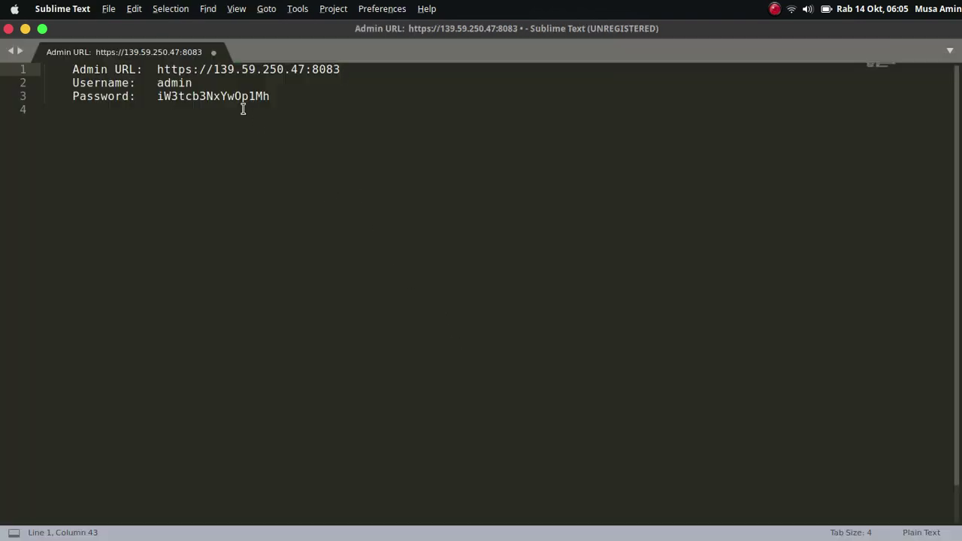
double_click(232, 96)
right_click(238, 101)
left_click(256, 150)
key("super+Tab")
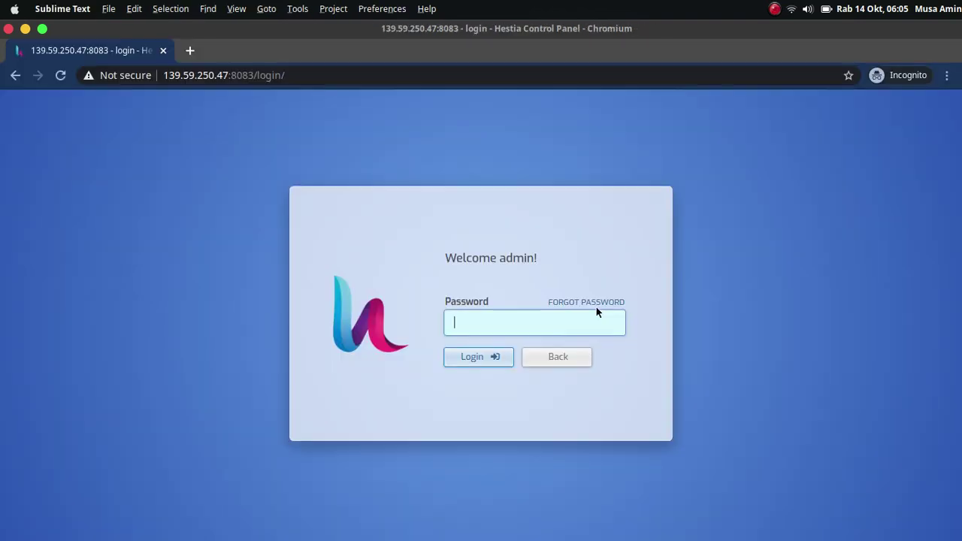
key("super+v")
left_click(506, 361)
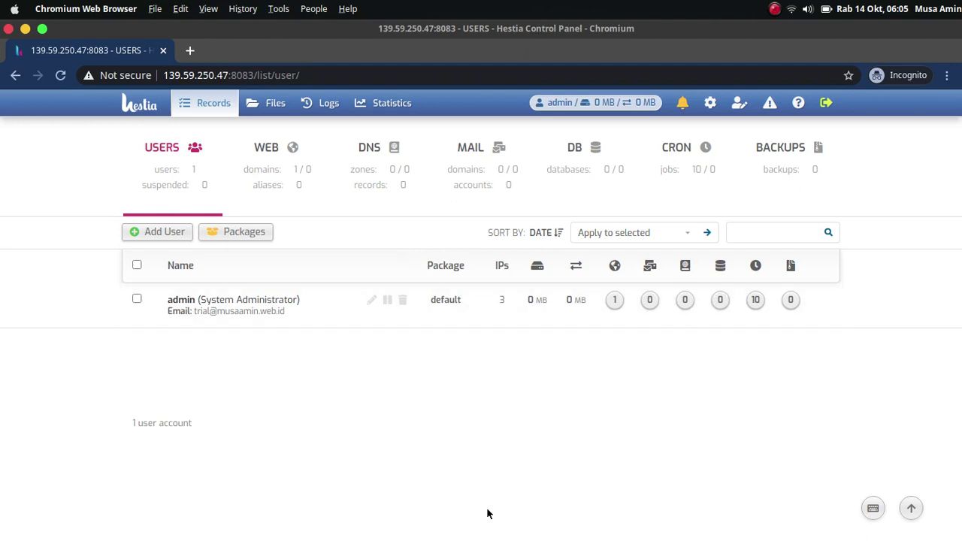
mouse_move(436, 535)
left_click(346, 533)
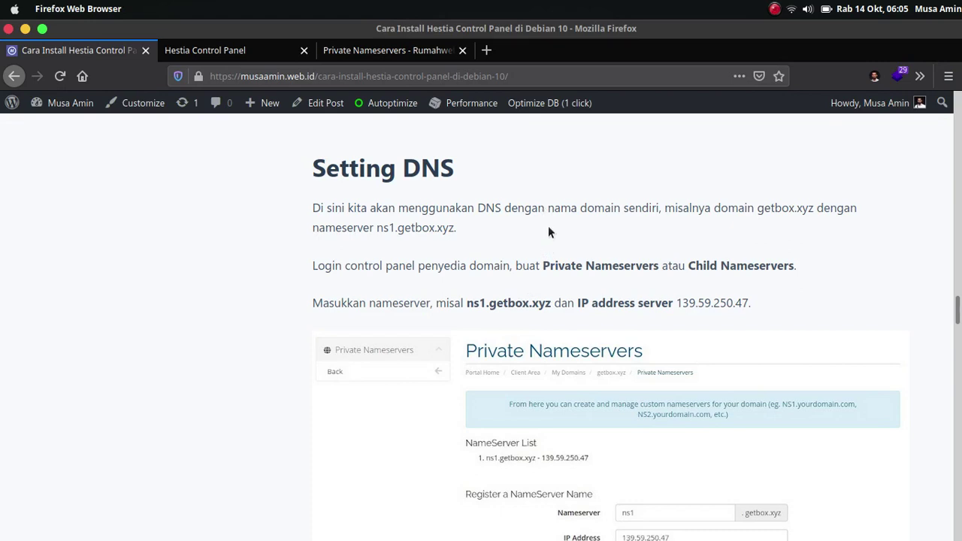
Highlight getbox.xyz and ns1.getbox.xyz in the tutorial, then go to the Private Nameservers tab.
left_click_drag(756, 208, 813, 205)
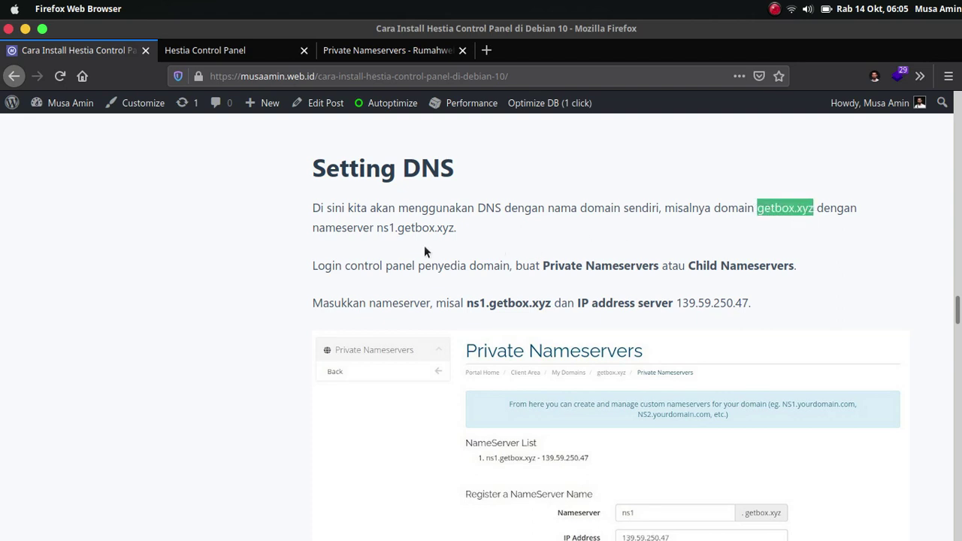
left_click_drag(377, 228, 455, 230)
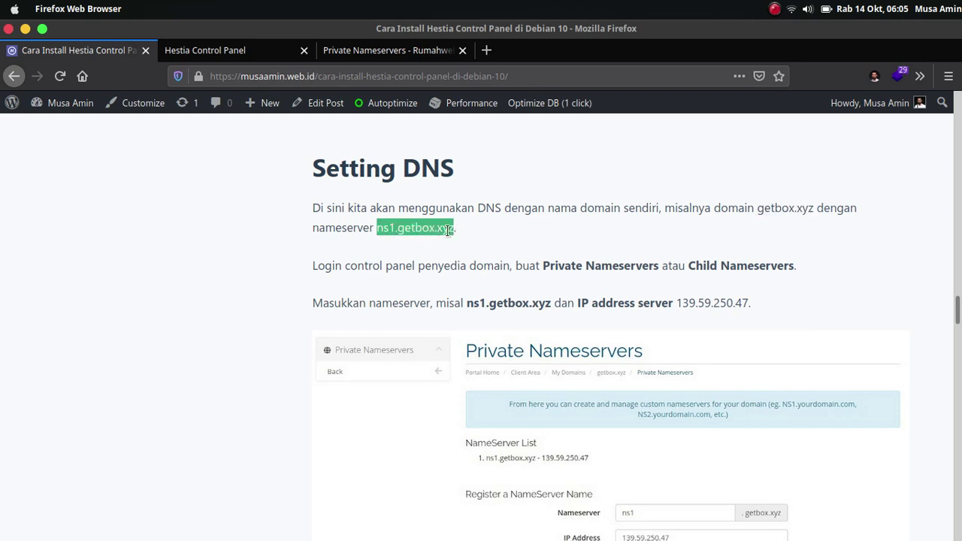
left_click(490, 224)
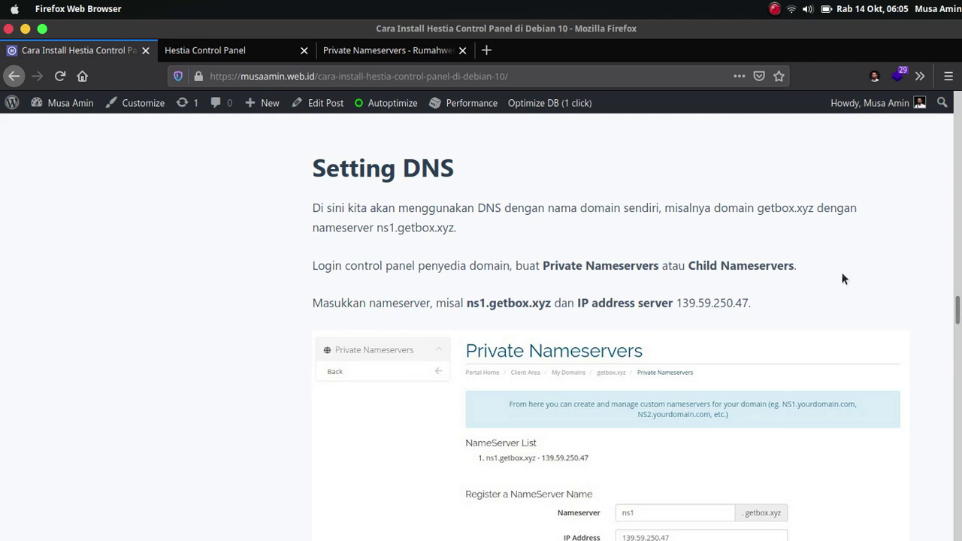
scroll(844, 275, "down", 2)
scroll(842, 279, "down", 1)
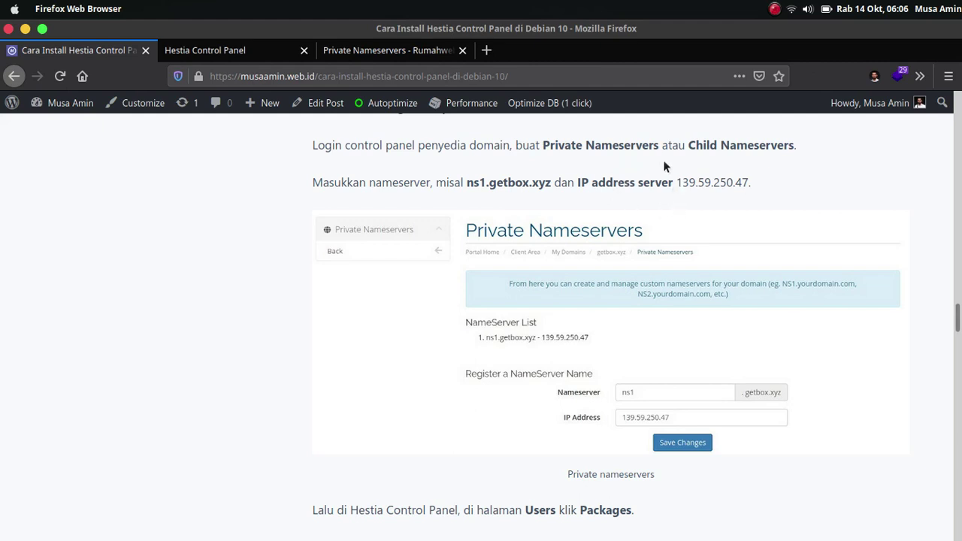
left_click(424, 53)
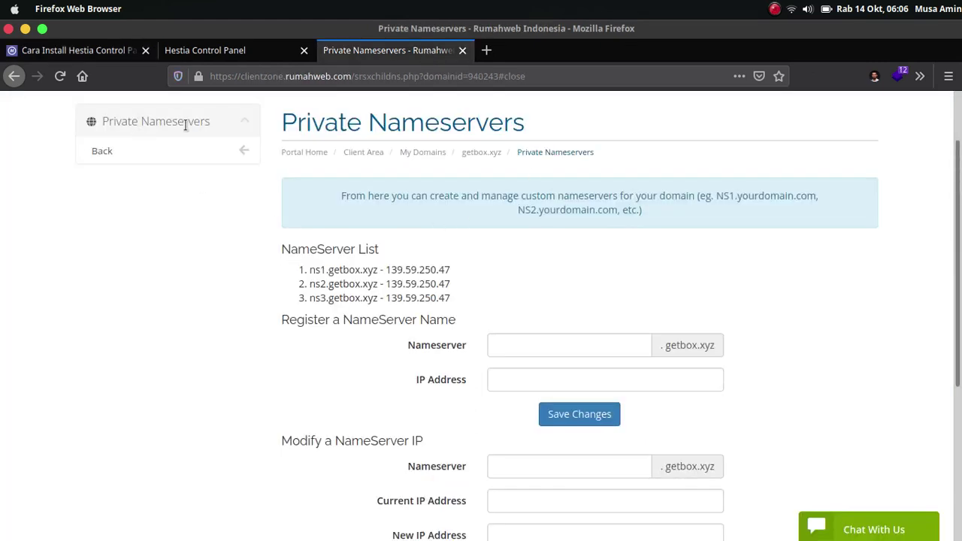
Enter ns1 and paste ns1's listed IP 139.59.250.47 into the Register a NameServer form.
scroll(677, 272, "down", 2)
left_click(570, 256)
type("ns")
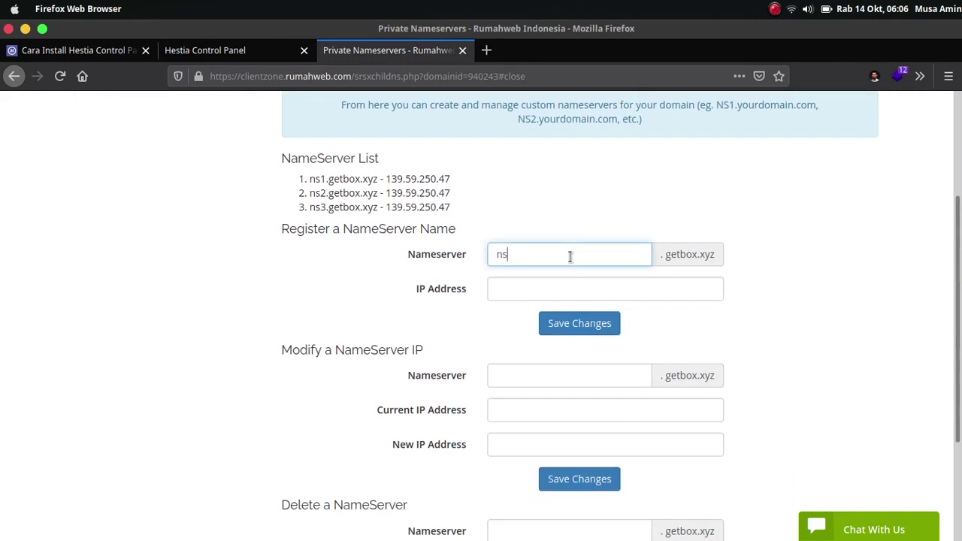
type("1")
double_click(432, 180)
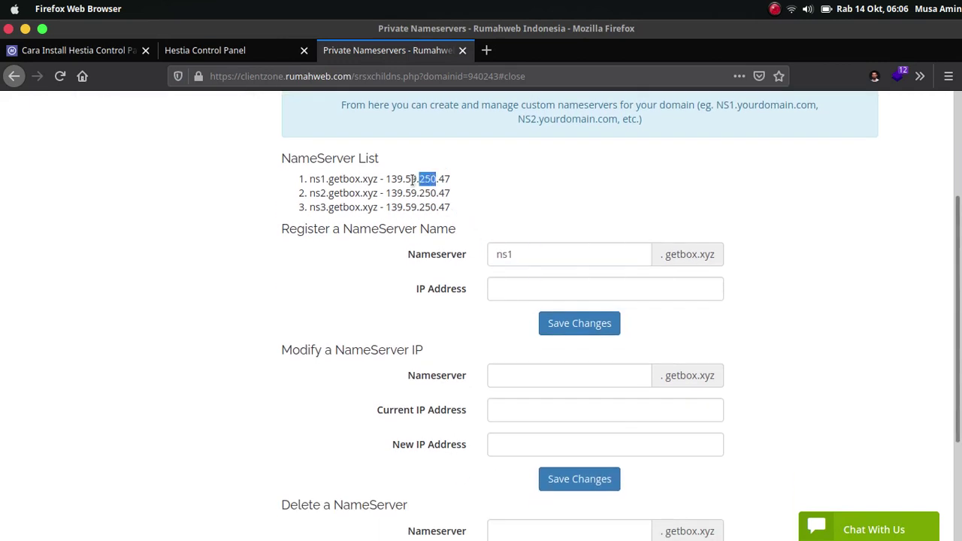
left_click_drag(387, 180, 453, 179)
right_click(454, 180)
left_click(466, 185)
left_click(510, 277)
key("ctrl+v")
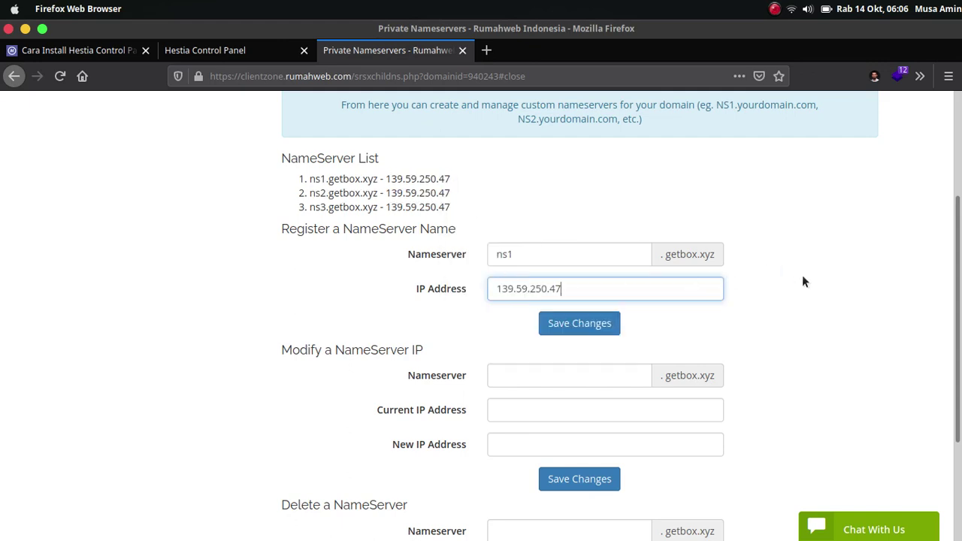
Clear both nameserver form fields, leaving the registration empty.
key("ctrl+a")
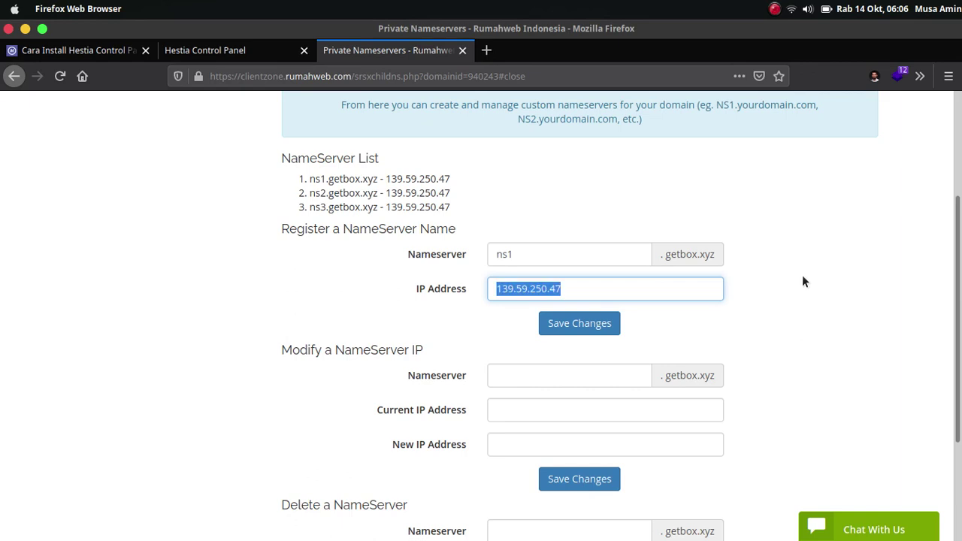
key("BackSpace")
double_click(606, 256)
key("BackSpace")
left_click(579, 216)
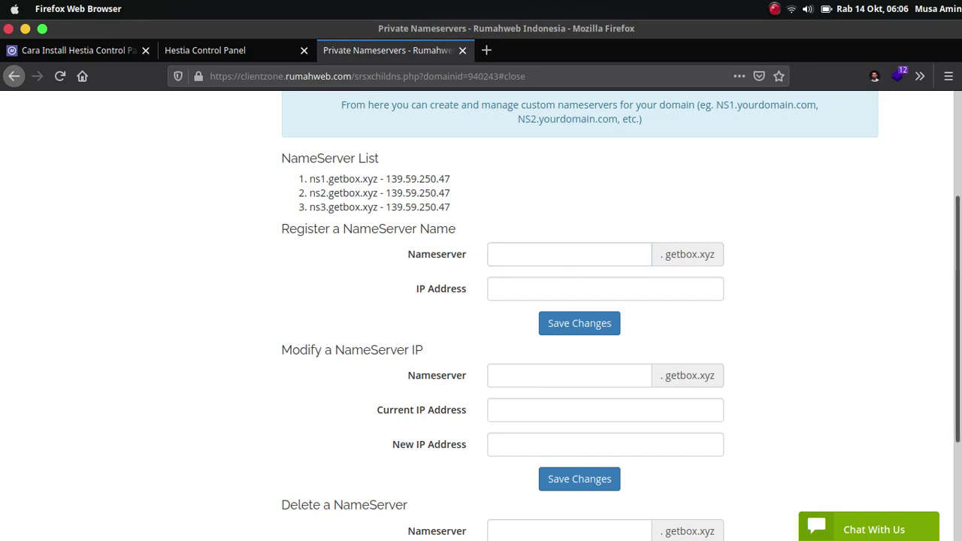
scroll(498, 219, "up", 2)
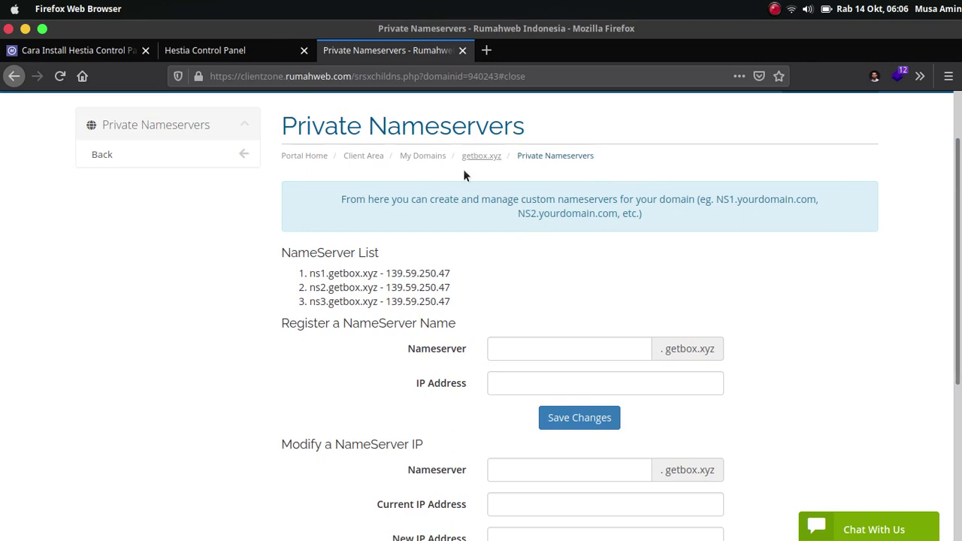
Scroll the tutorial to the Packages child-ns DNS Template screenshot, then switch to Chromium's Hestia Users page.
left_click(95, 50)
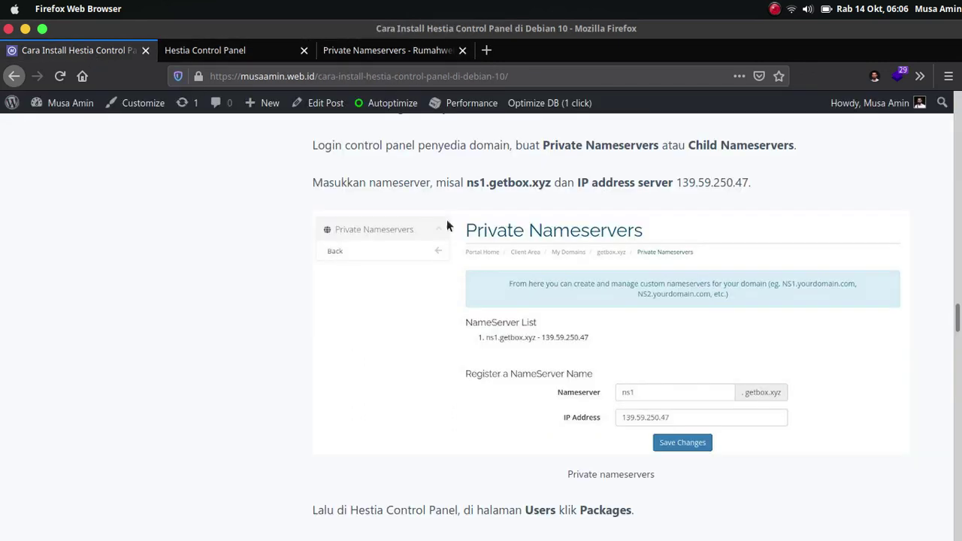
scroll(275, 386, "down", 2)
scroll(275, 387, "up", 3)
scroll(276, 387, "down", 2)
scroll(276, 388, "down", 3)
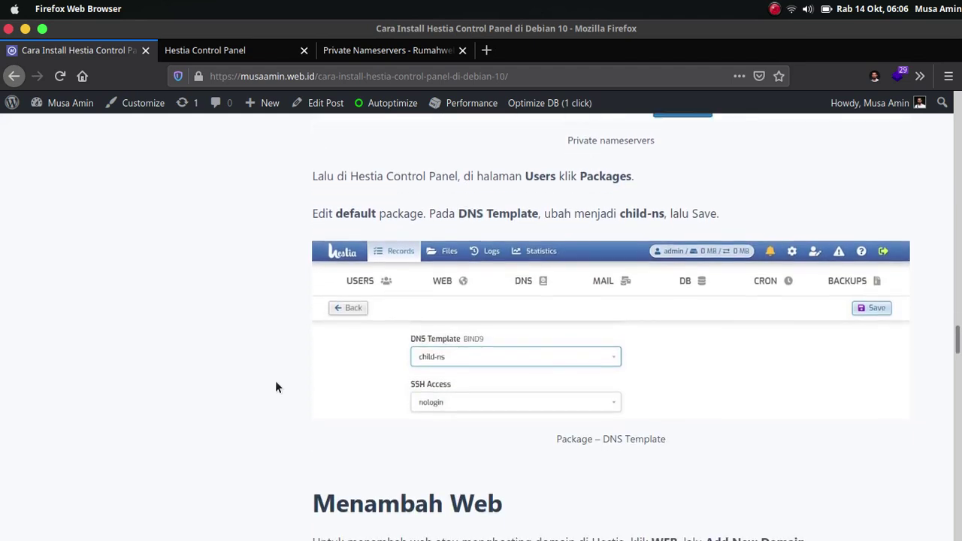
key("super+Tab")
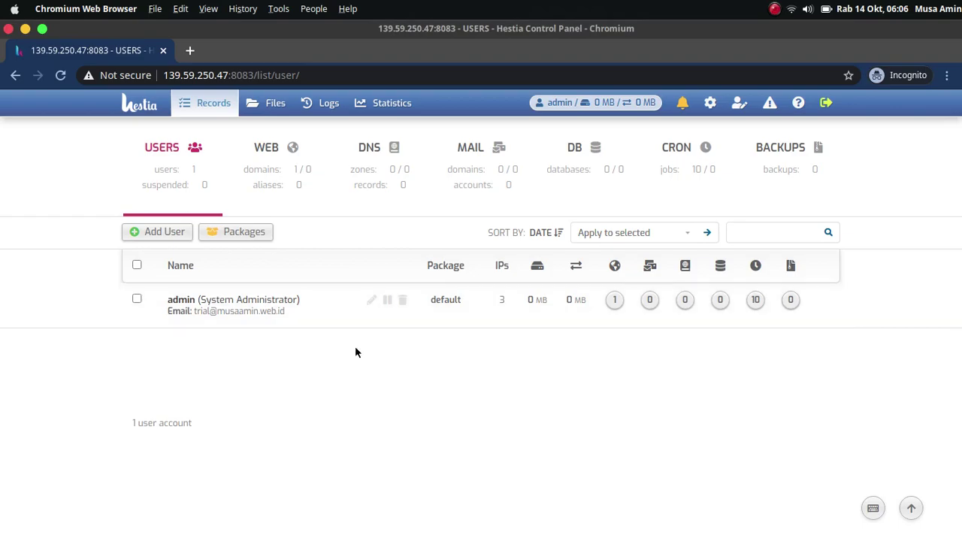
Edit the default package, choose child-ns as its DNS Template, and save.
key("super+Tab")
key("super+Tab")
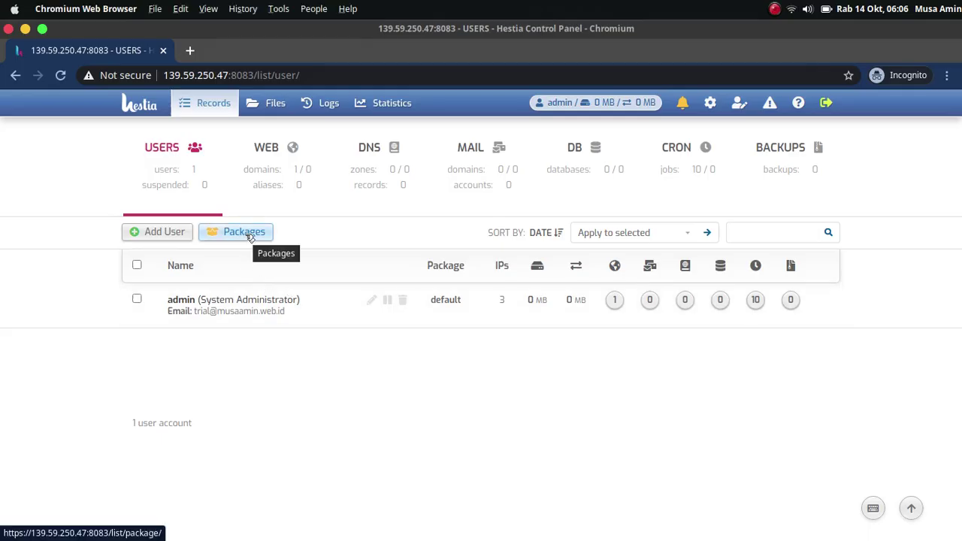
left_click(250, 234)
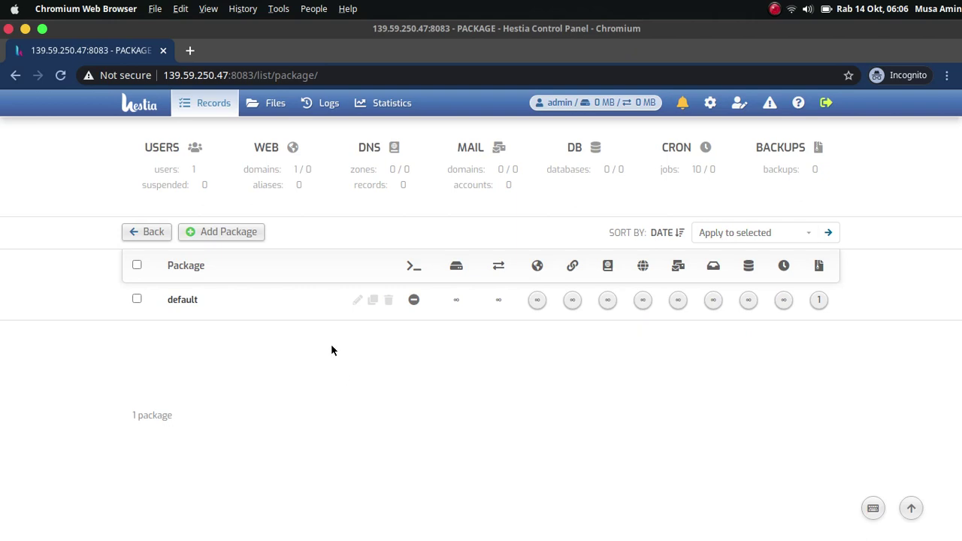
left_click(359, 302)
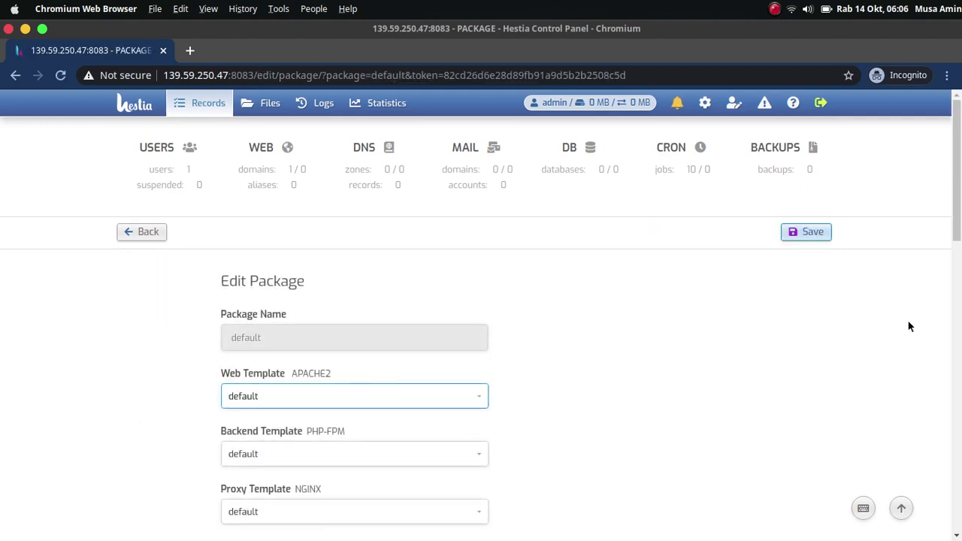
left_click_drag(959, 173, 961, 280)
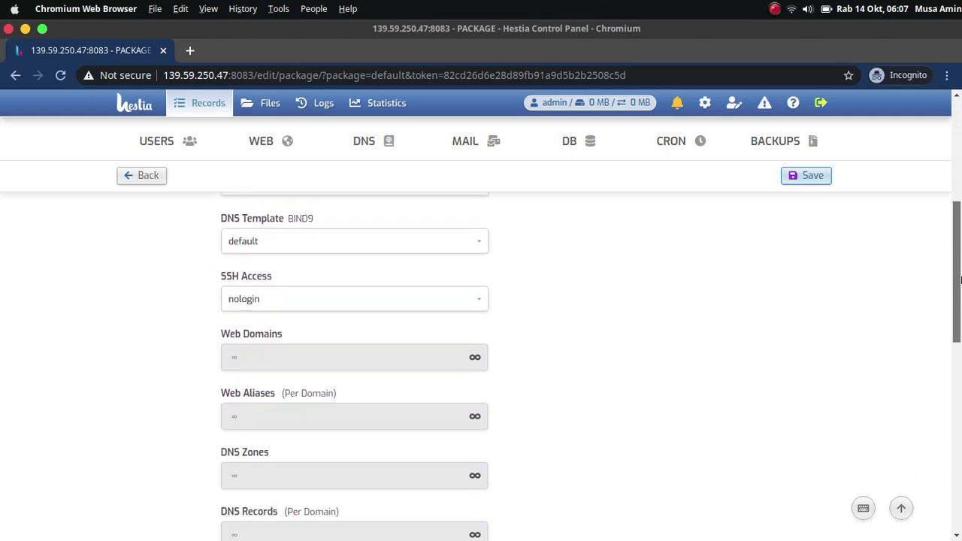
left_click(428, 244)
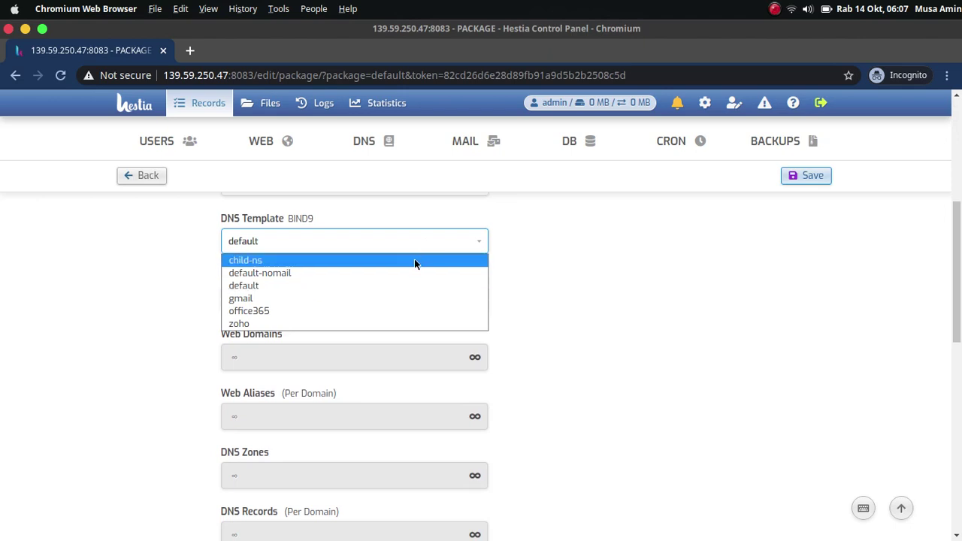
left_click(415, 260)
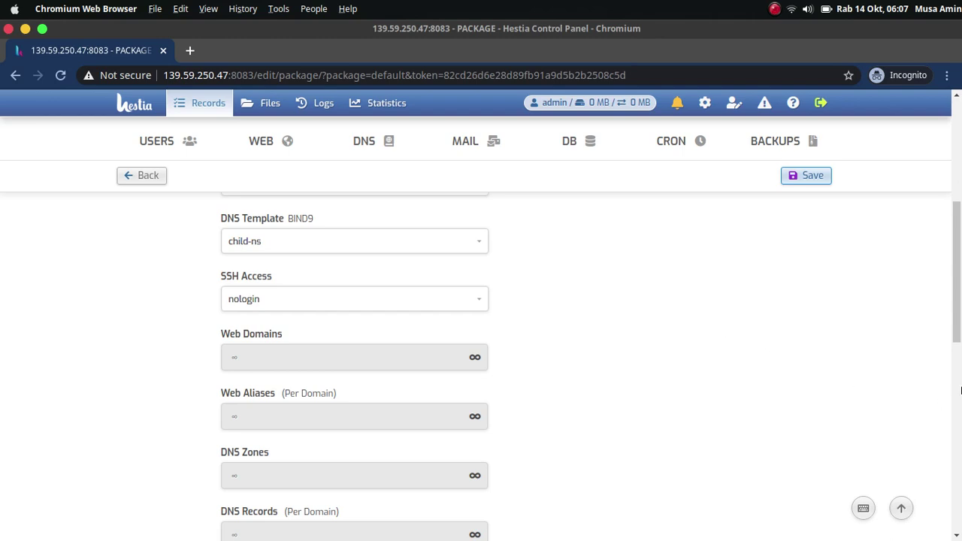
left_click(805, 179)
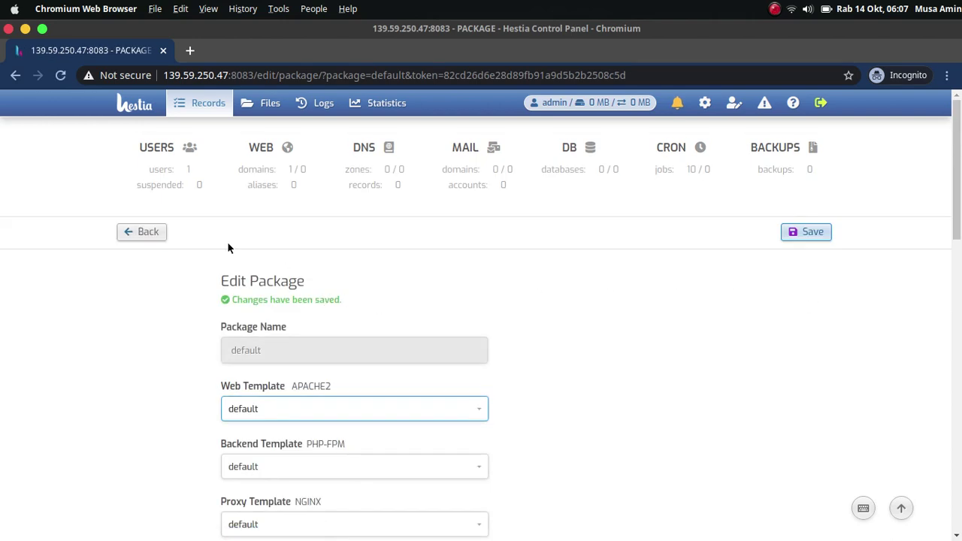
left_click(176, 178)
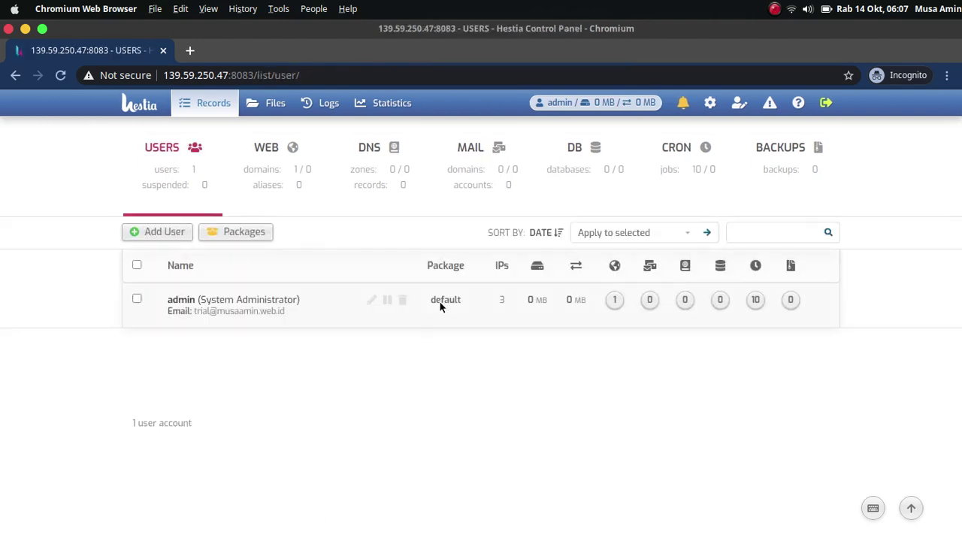
key("super+Tab")
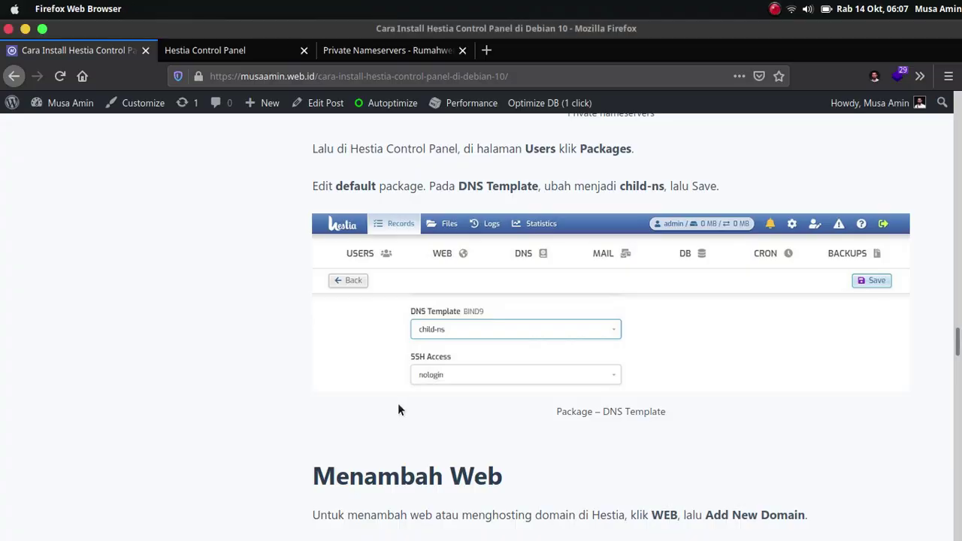
Read the tutorial's 'Menambah Web' section, then list Hestia's web domains under WEB.
scroll(263, 432, "down", 4)
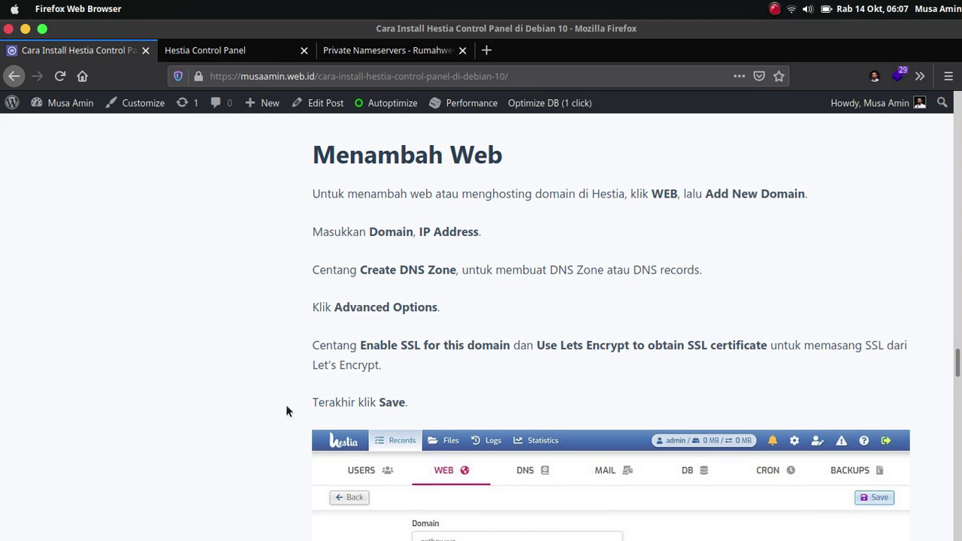
key("alt+Tab")
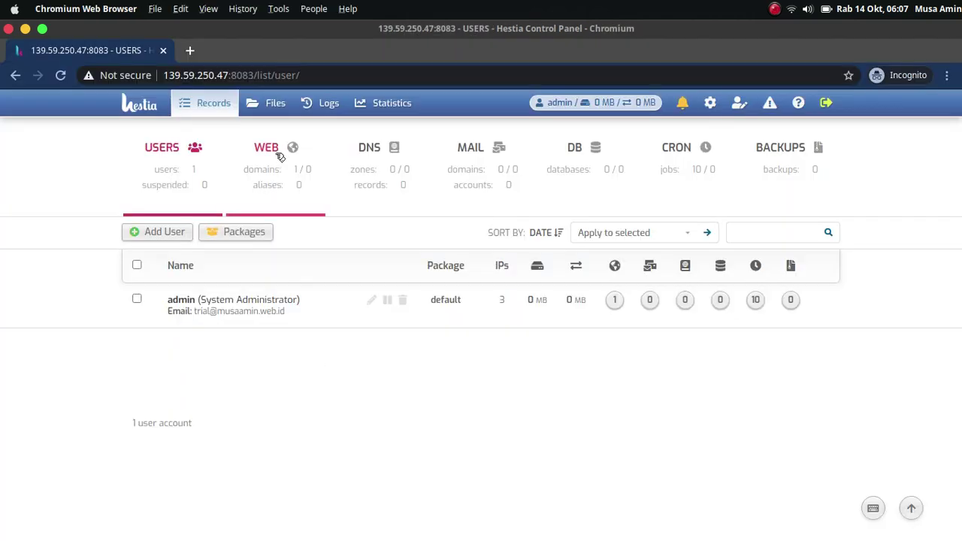
left_click(274, 170)
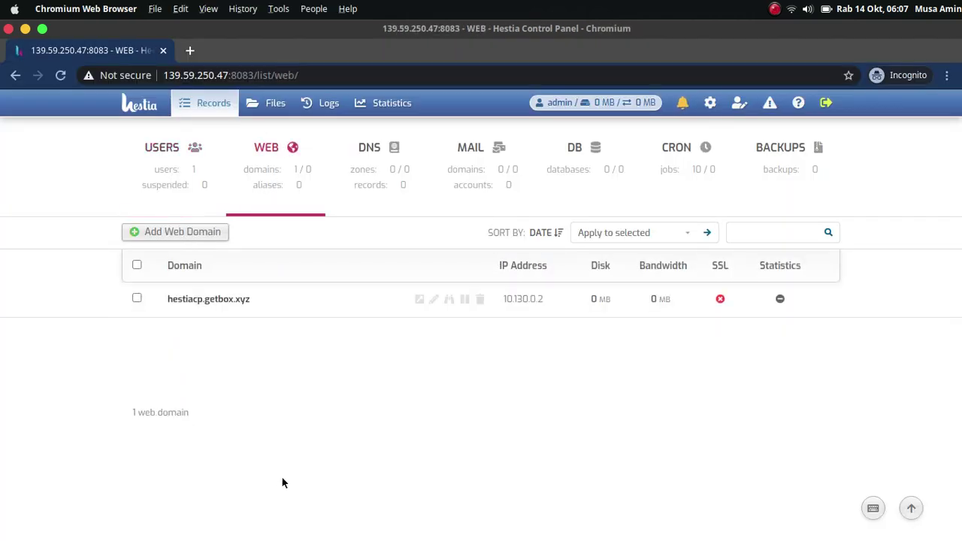
Start a new web domain getbox.xyz assigned to IP 139.59.250.47.
left_click(199, 232)
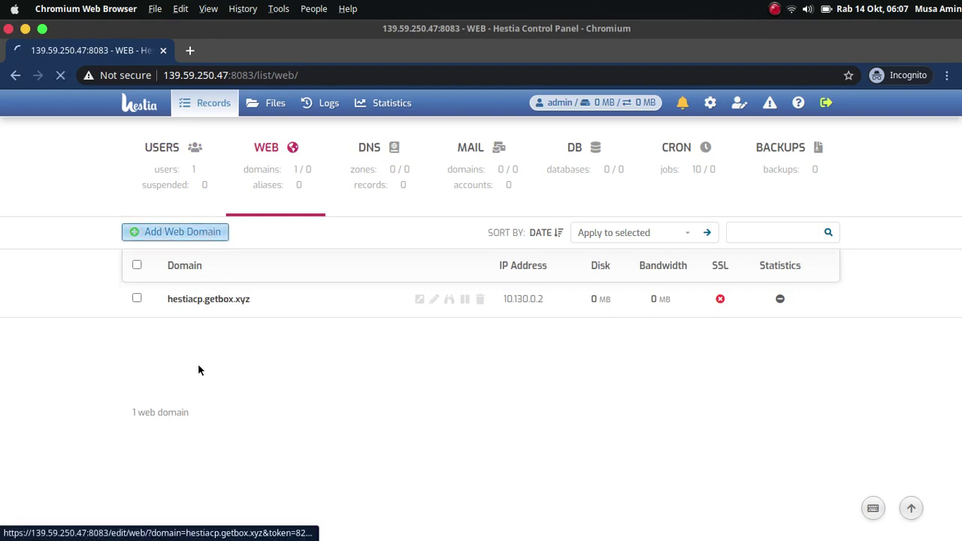
scroll(189, 365, "down", 2)
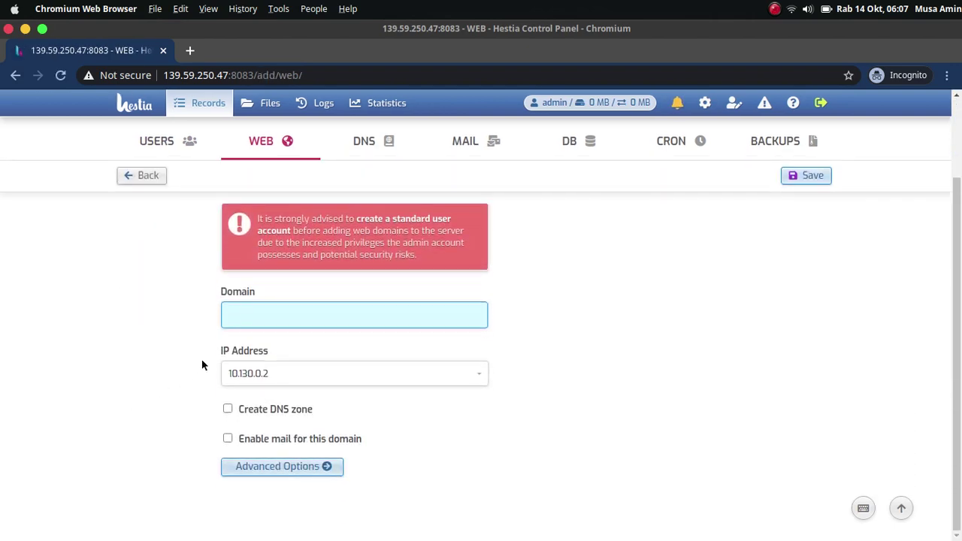
type("getbox.xyz")
left_click(478, 374)
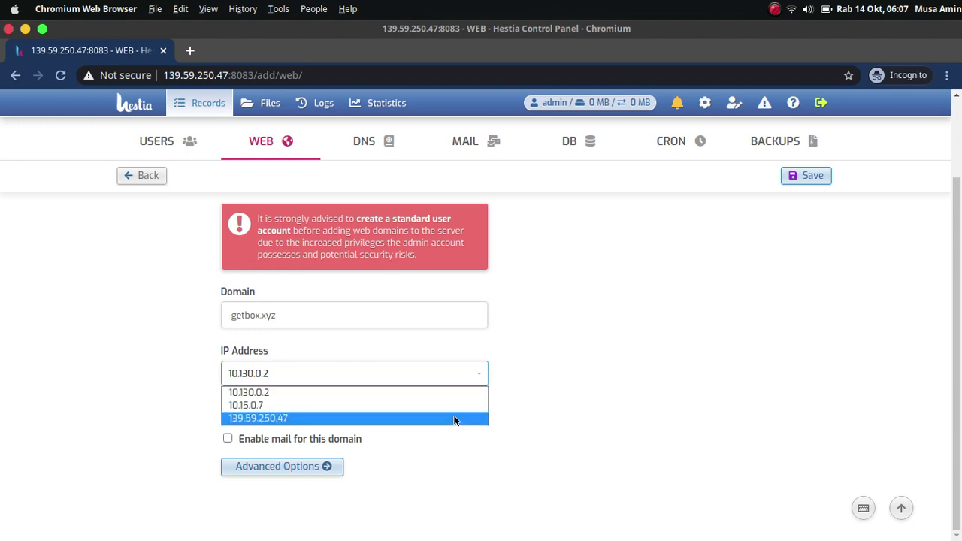
left_click(454, 418)
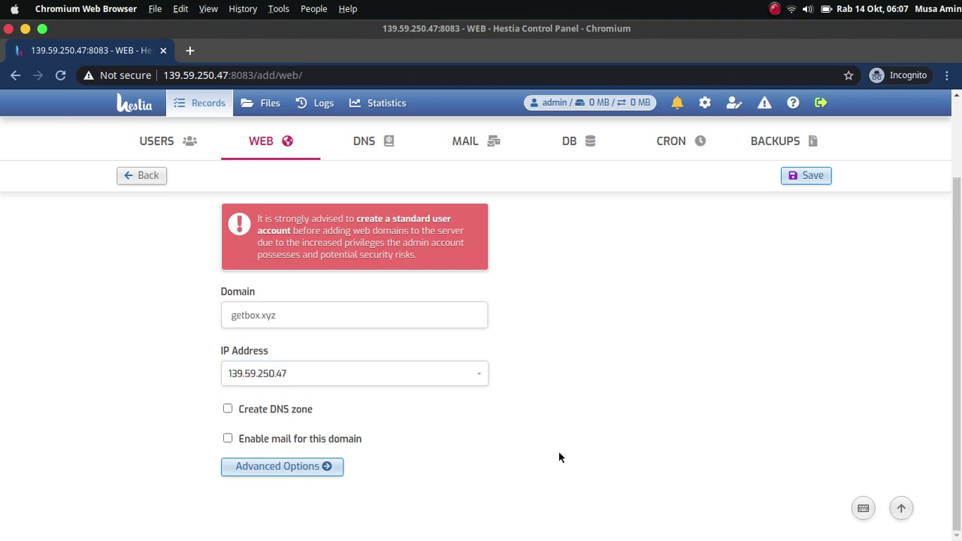
Check the tutorial's next steps, then tick Create DNS zone for getbox.xyz.
key("alt+Tab")
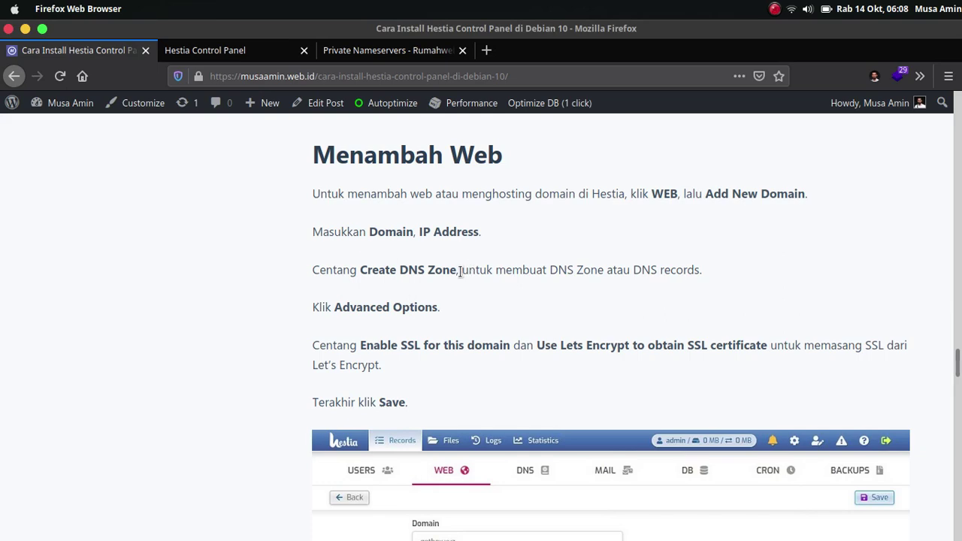
scroll(380, 287, "down", 1)
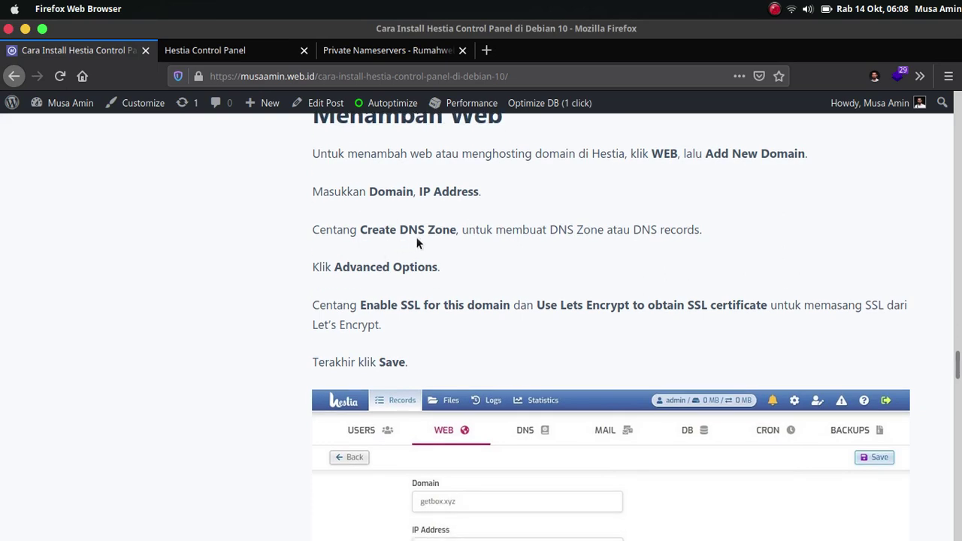
key("alt+Tab")
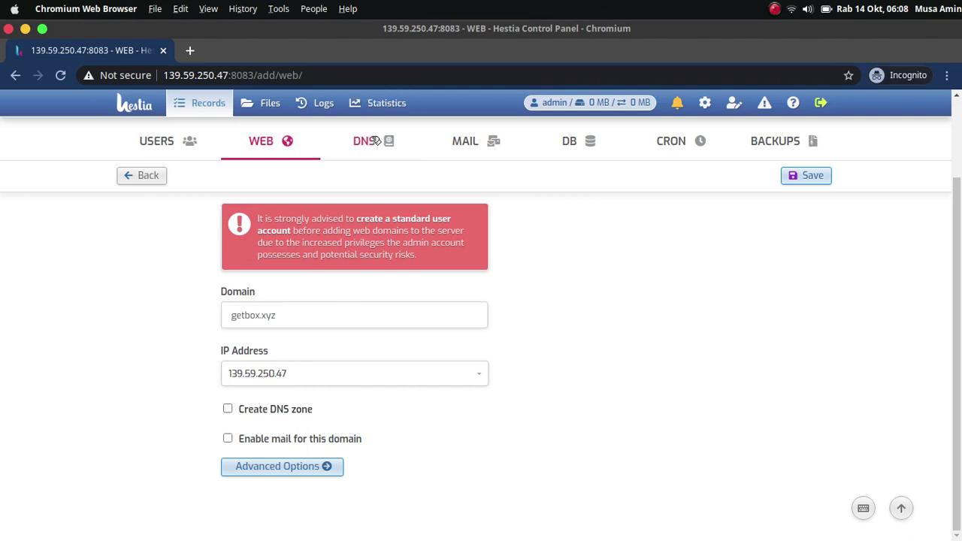
left_click(235, 411)
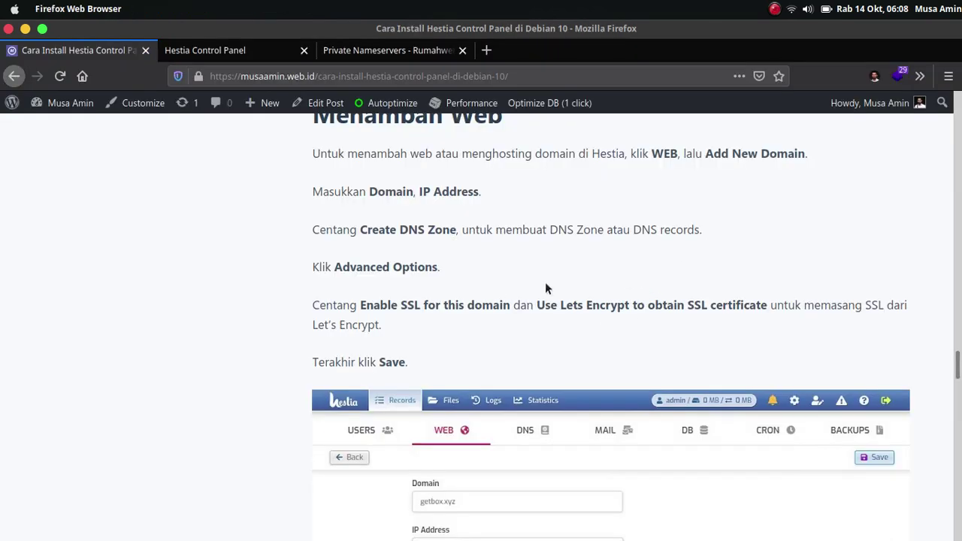
scroll(544, 288, "down", 5)
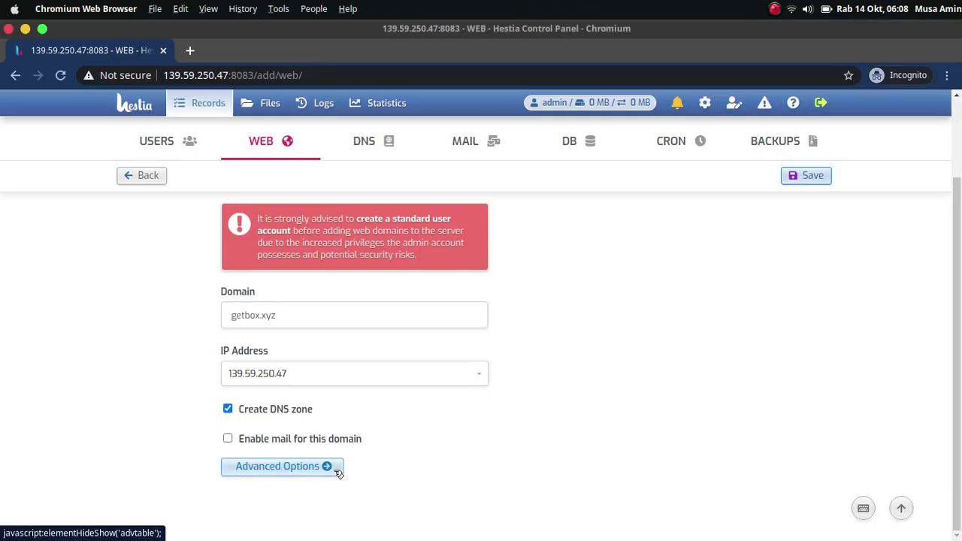
Enable SSL with an automatic Let's Encrypt certificate and save the getbox.xyz domain.
left_click(340, 466)
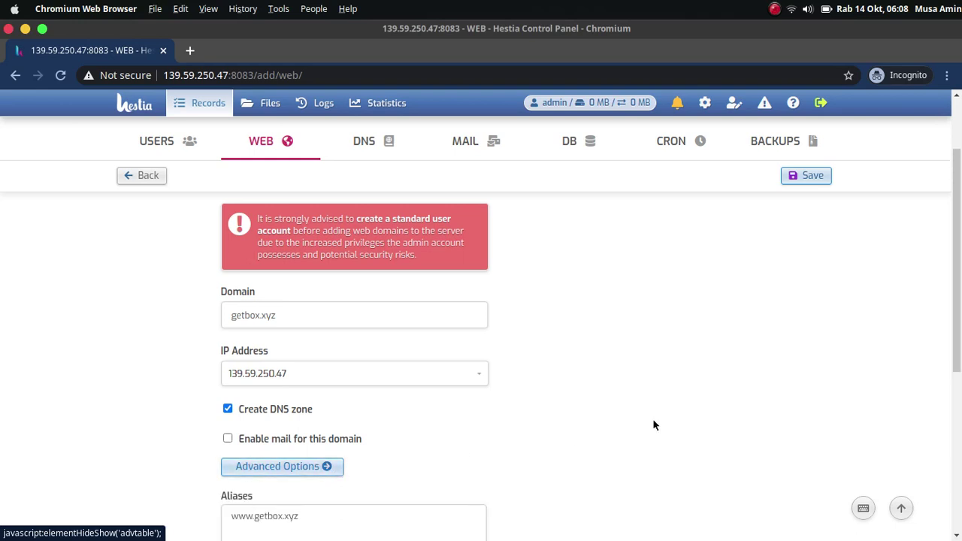
left_click_drag(959, 229, 951, 401)
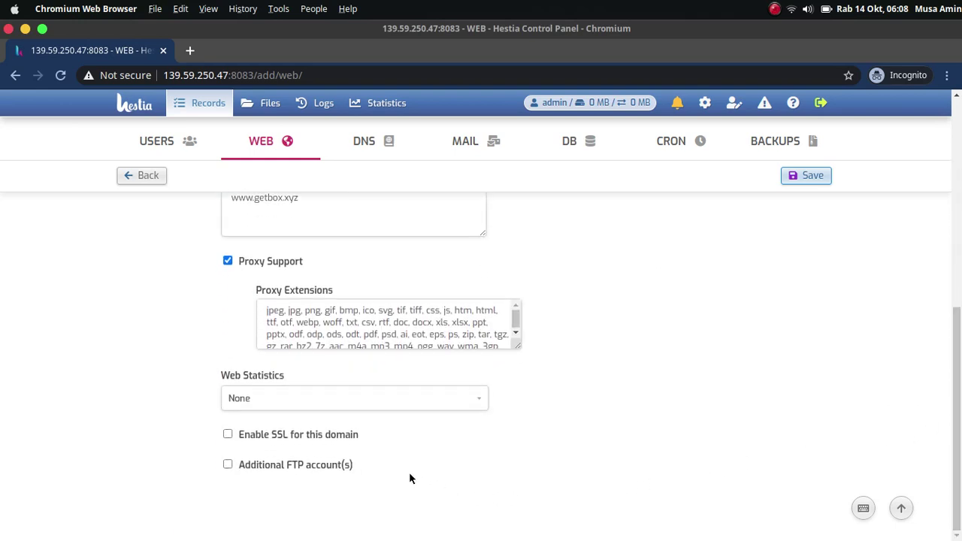
left_click(306, 436)
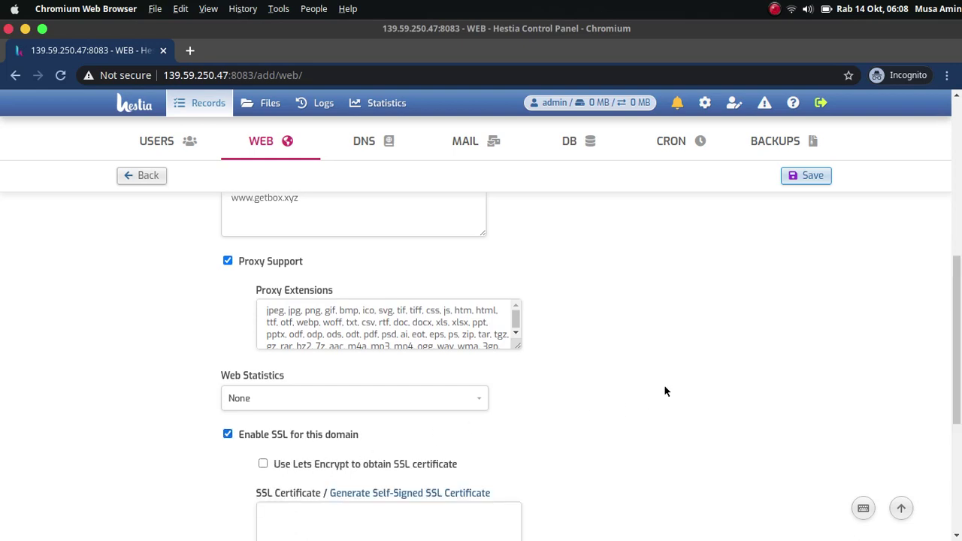
left_click_drag(956, 353, 957, 444)
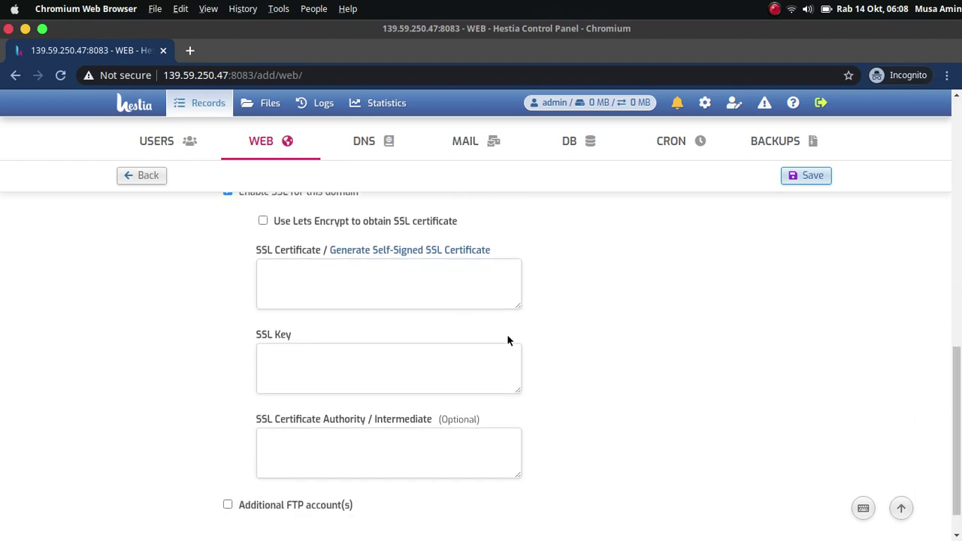
left_click(263, 223)
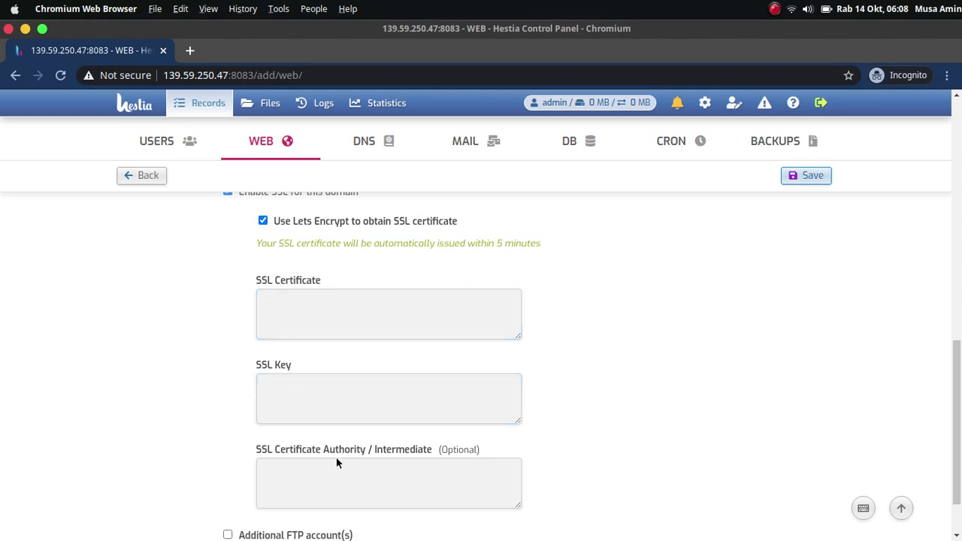
left_click_drag(959, 433, 960, 214)
left_click(813, 163)
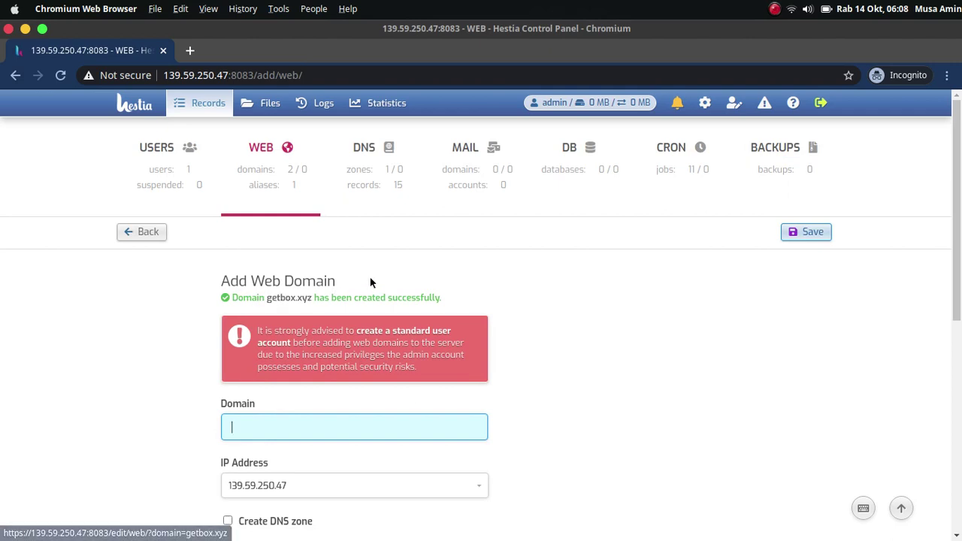
Confirm getbox.xyz is listed under web domains and review its 15 DNS zone records.
left_click(269, 167)
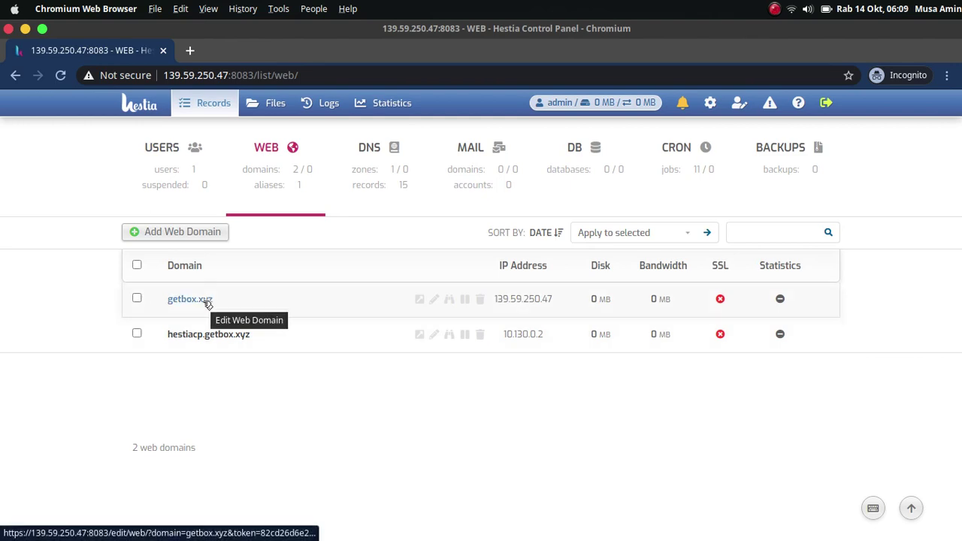
left_click(382, 177)
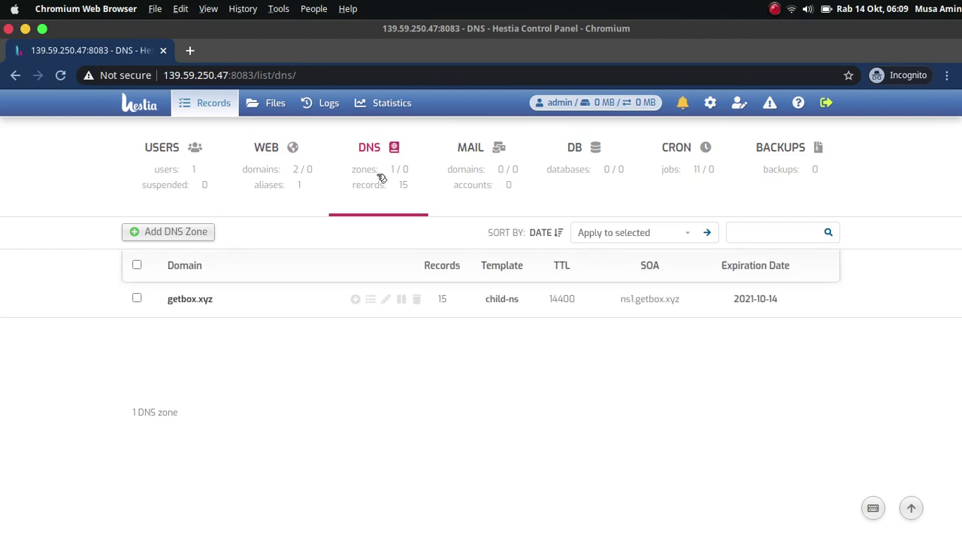
left_click(192, 299)
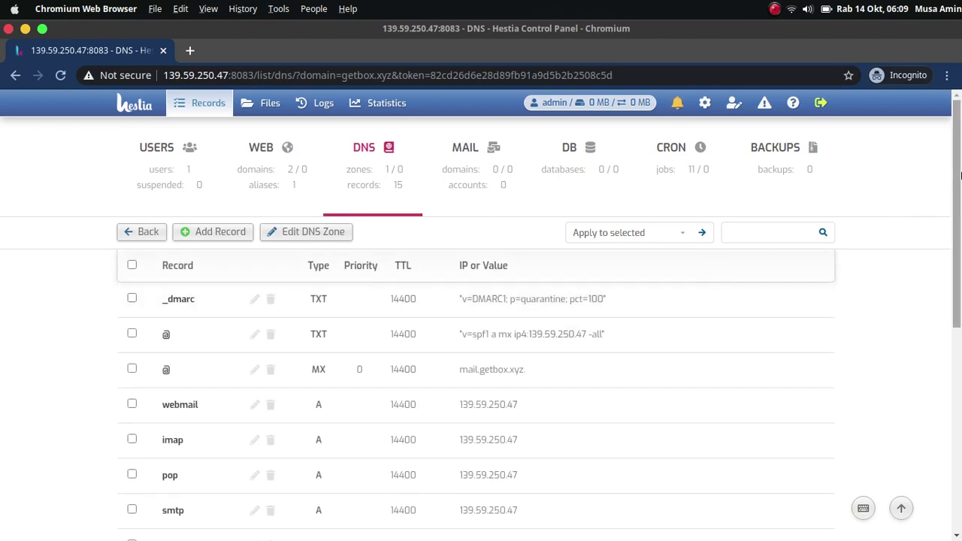
scroll(960, 193, "down", 2)
left_click_drag(960, 194, 960, 140)
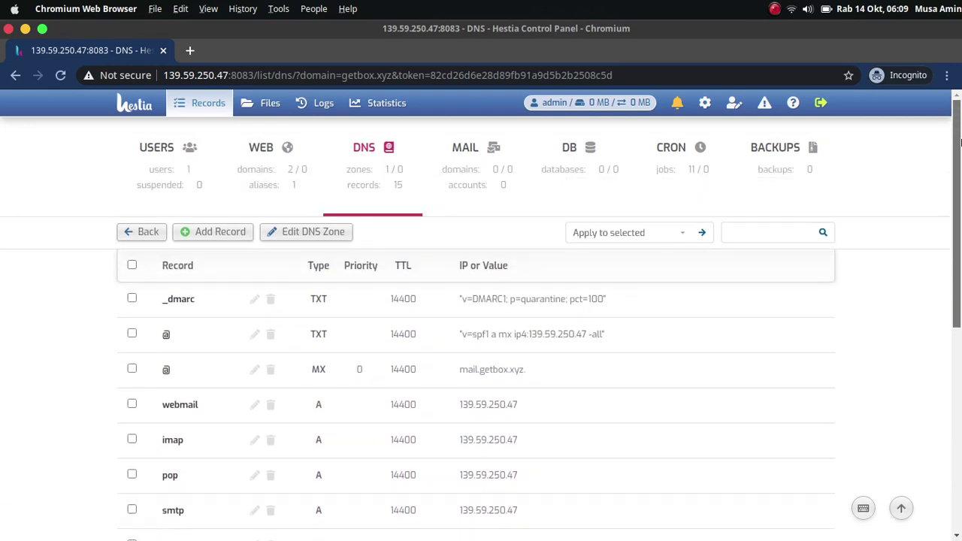
left_click(286, 184)
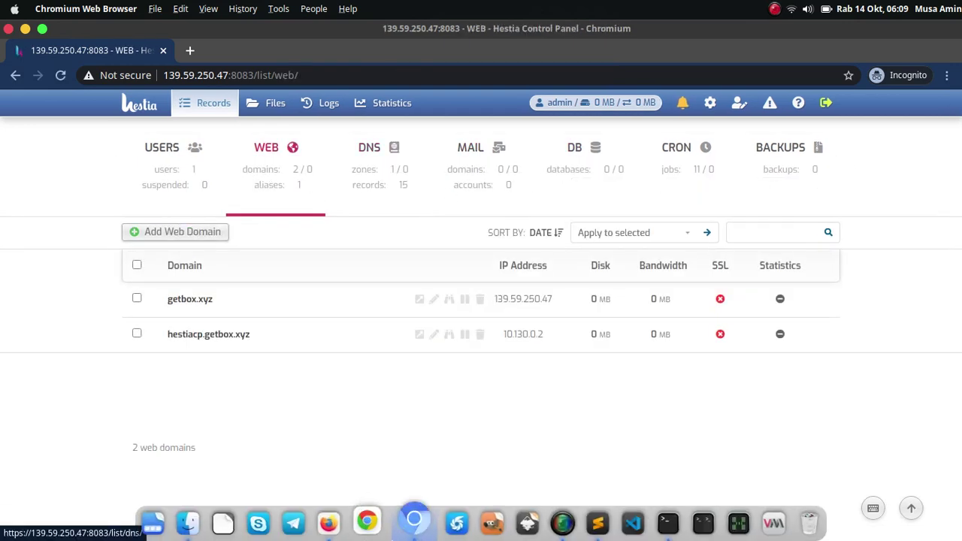
Scroll through the tutorial page in Firefox.
left_click(338, 519)
scroll(637, 334, "down", 1)
scroll(637, 333, "down", 4)
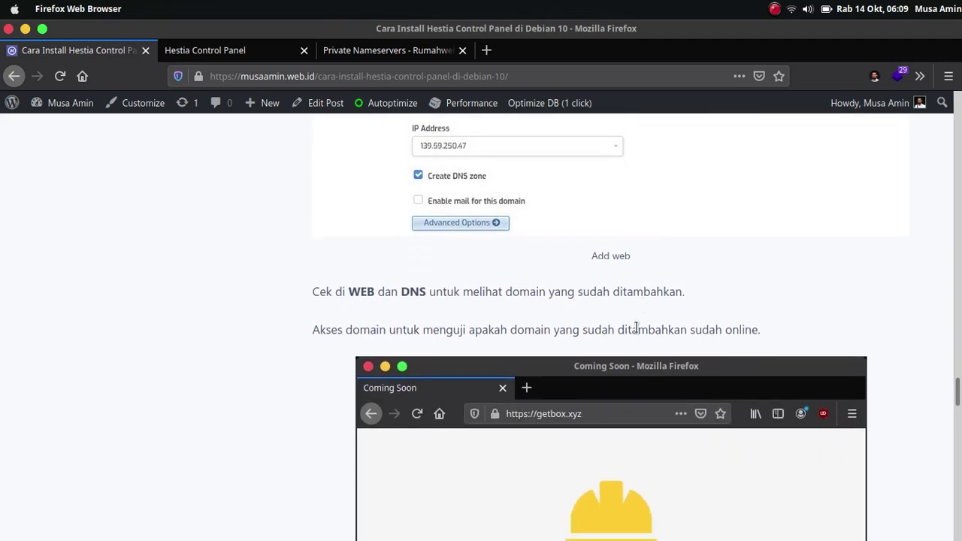
scroll(640, 328, "down", 1)
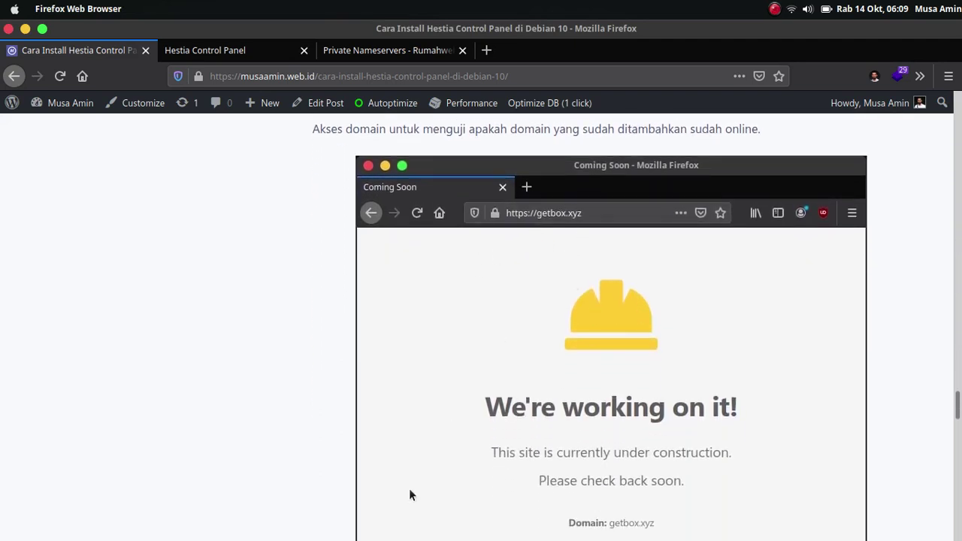
Load getbox.xyz in a new Chromium tab.
mouse_move(338, 530)
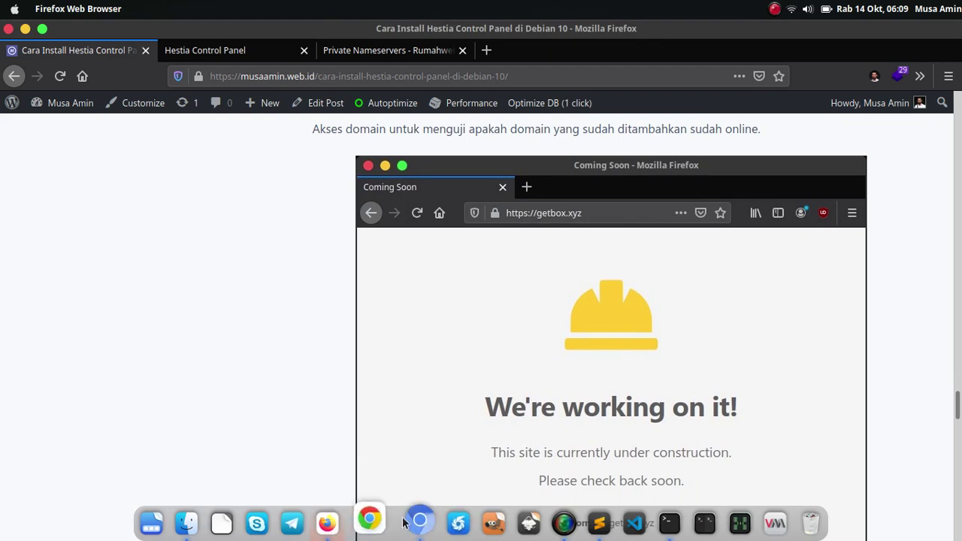
left_click(406, 523)
left_click(193, 50)
type("getbox")
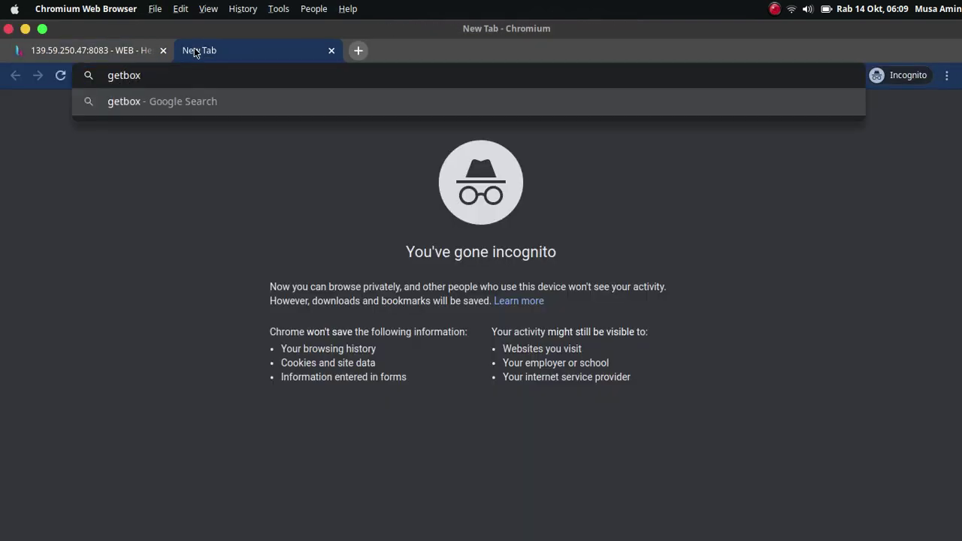
type(".xyz")
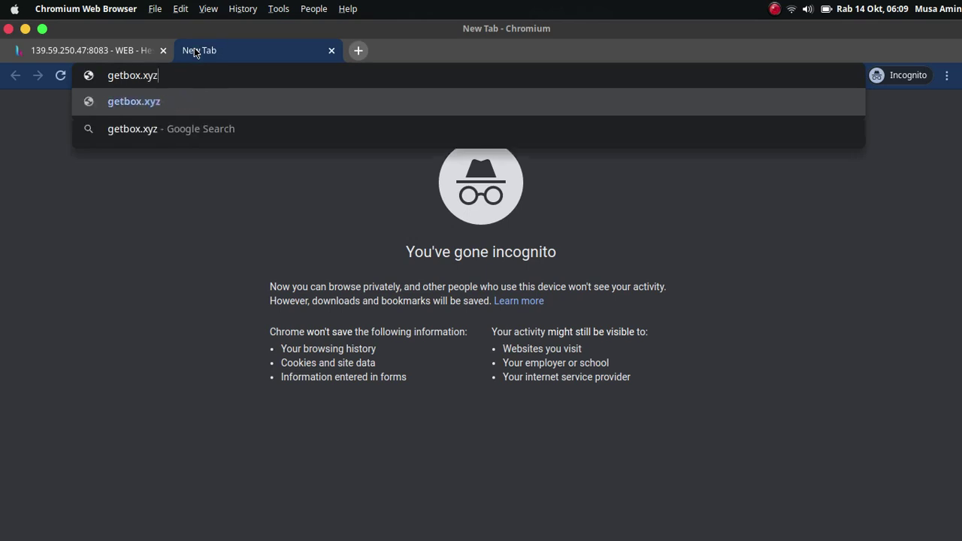
key("Return")
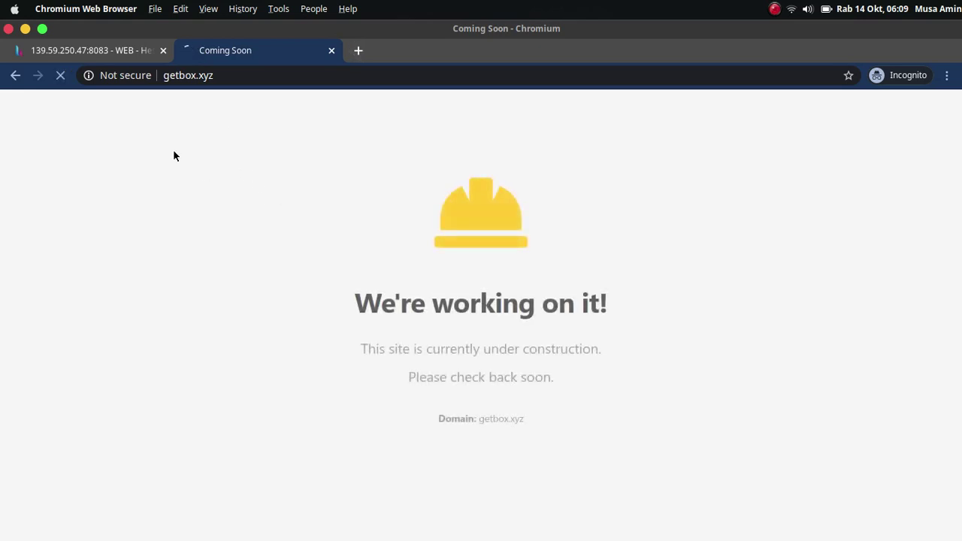
left_click(165, 76)
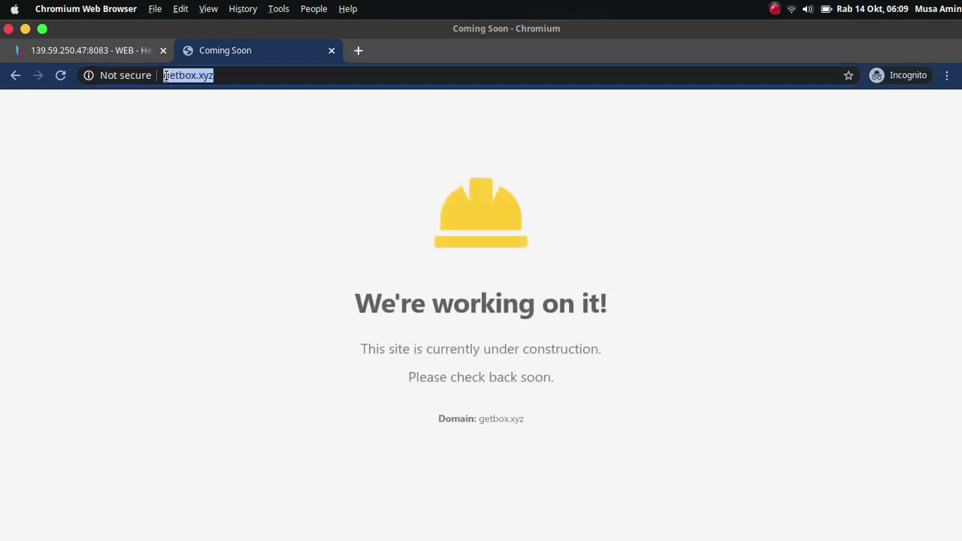
left_click(165, 74)
type("https")
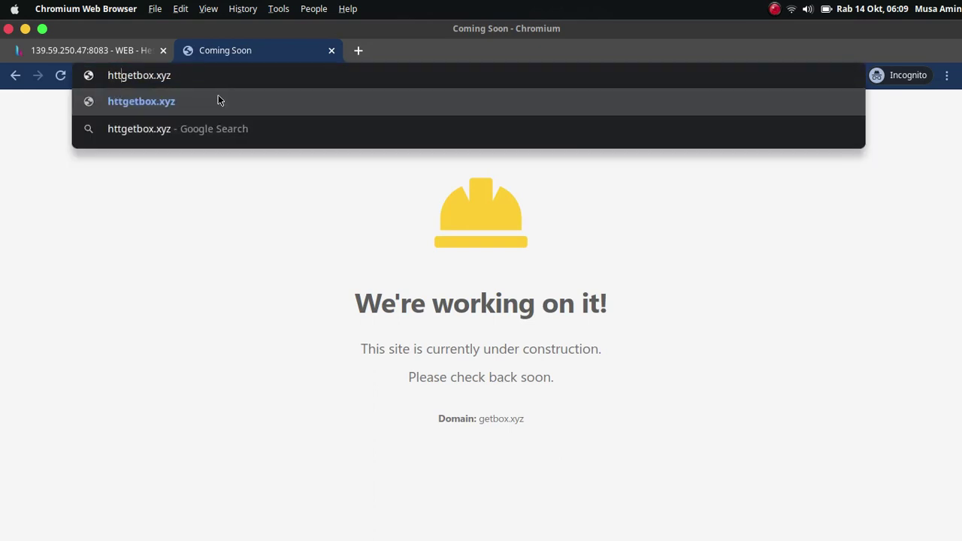
type("://")
key("Return")
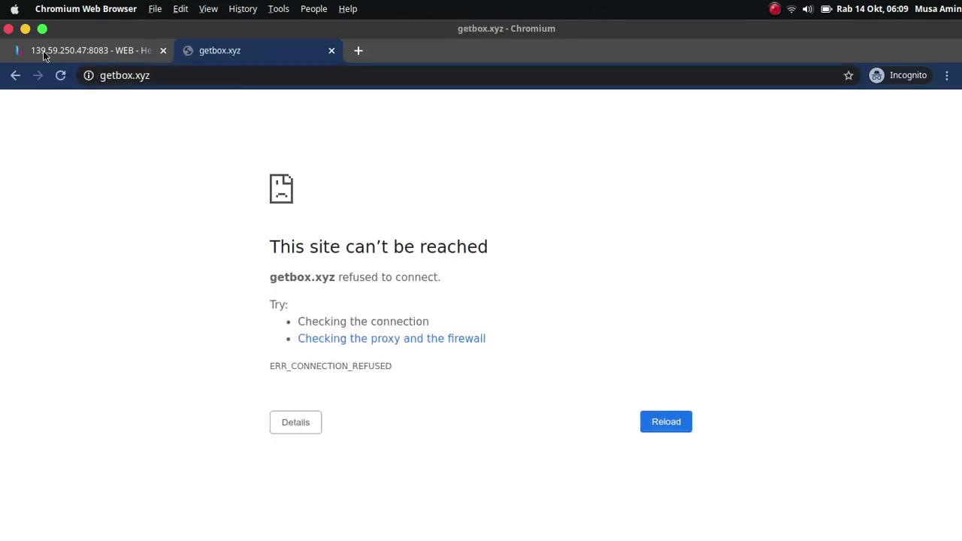
left_click(15, 76)
left_click(60, 75)
left_click(109, 51)
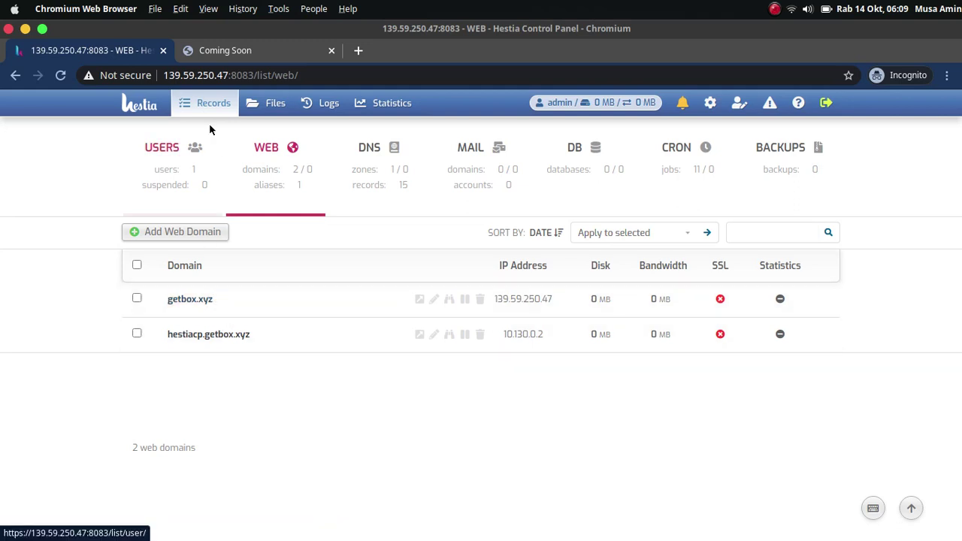
Reload the getbox.xyz page, then open an empty Add Web Domain form in Hestia.
left_click(217, 50)
left_click(61, 75)
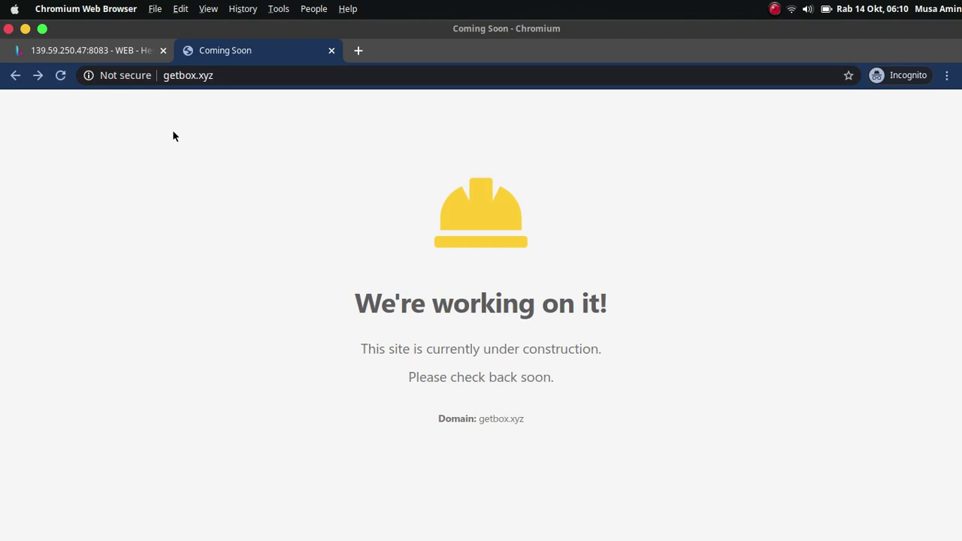
left_click(119, 51)
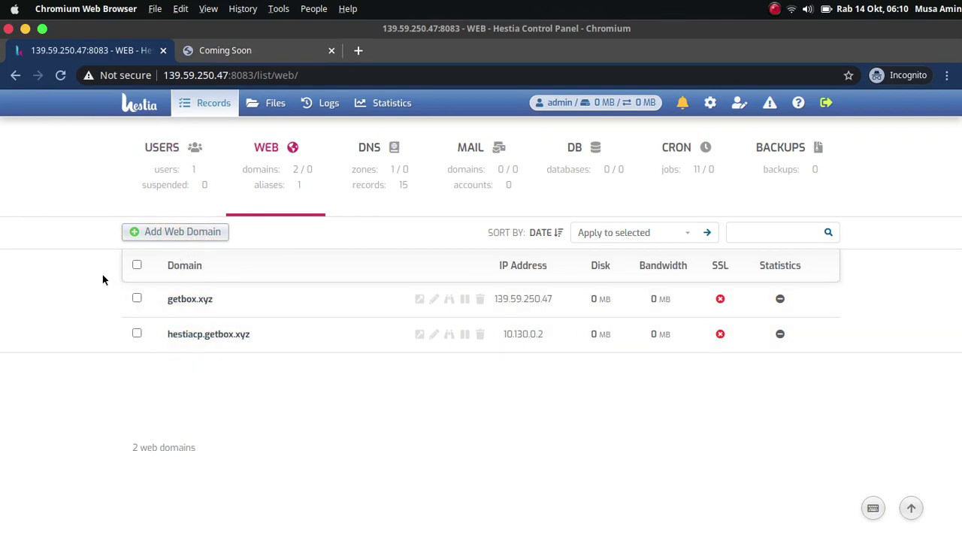
left_click(192, 237)
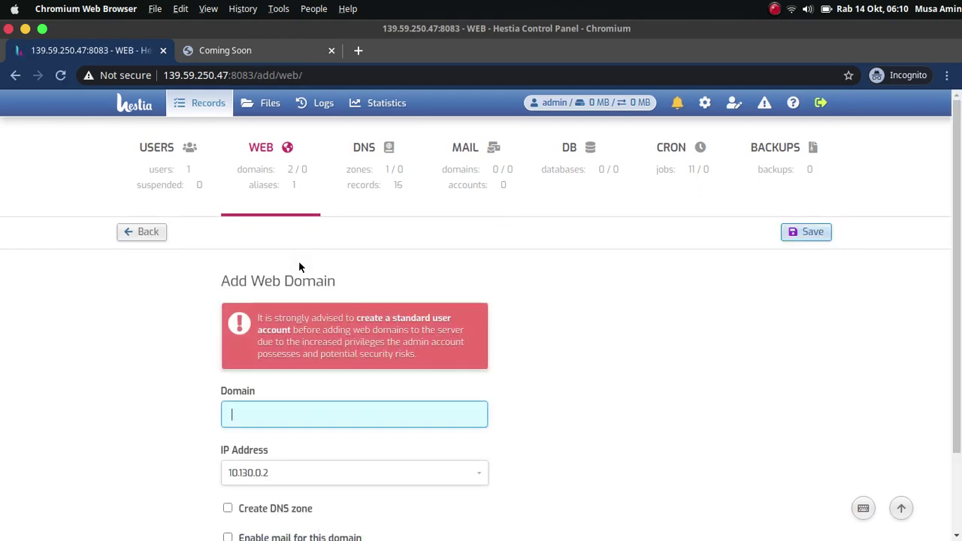
Toggle Create DNS zone on and off in the unsaved form, then reload getbox.xyz.
scroll(309, 300, "down", 2)
left_click(279, 414)
left_click(279, 414)
scroll(289, 372, "up", 2)
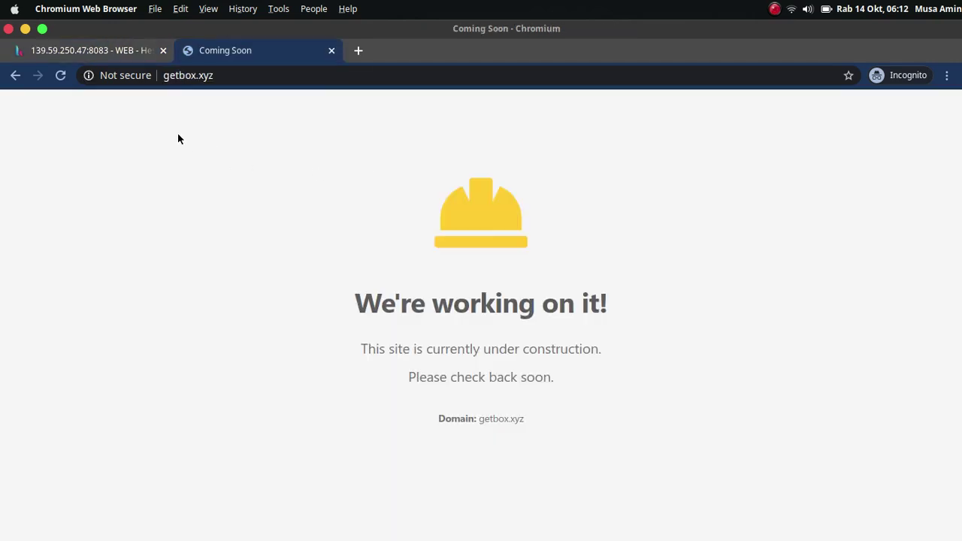
left_click(62, 77)
Enable Let's Encrypt SSL for getbox.xyz and save, dismissing the blank certificate/key error.
left_click(131, 52)
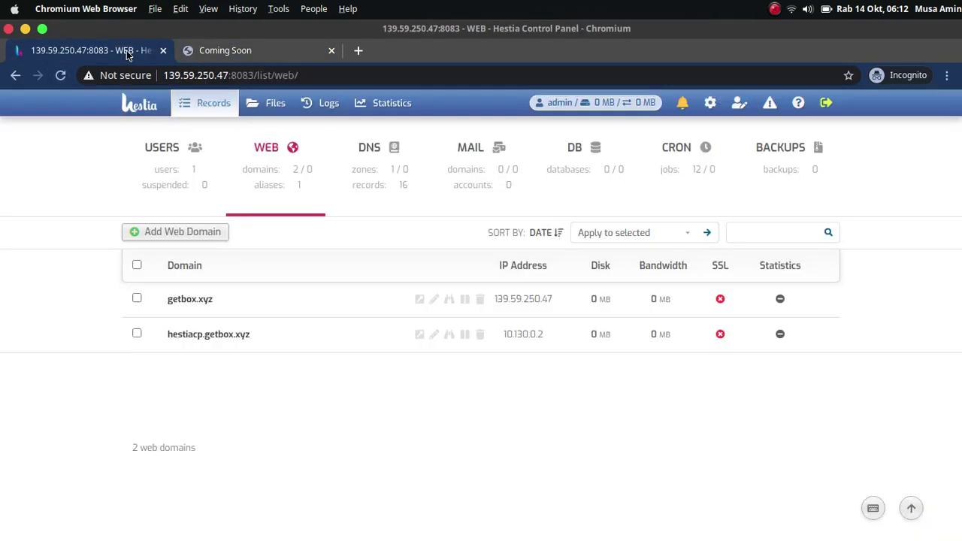
left_click(208, 302)
left_click_drag(953, 180, 951, 398)
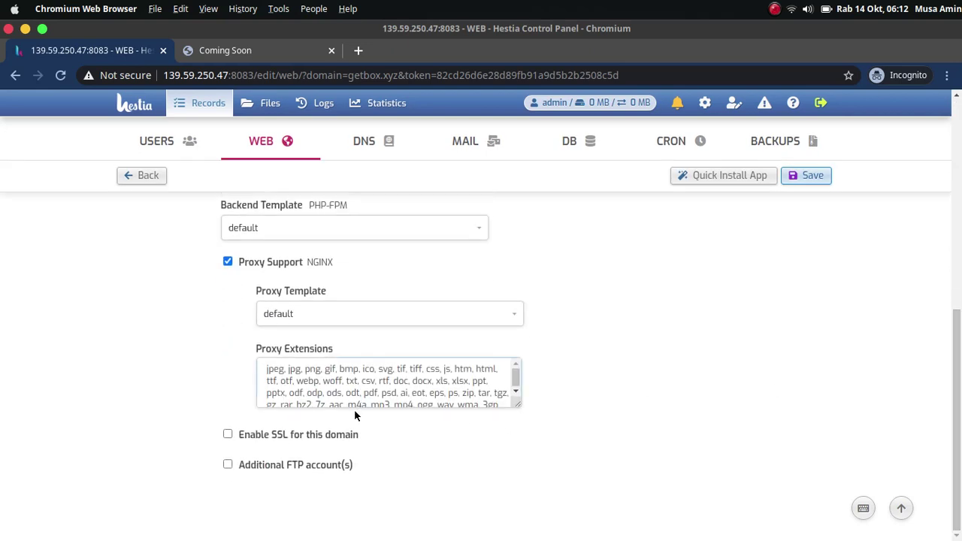
left_click(318, 436)
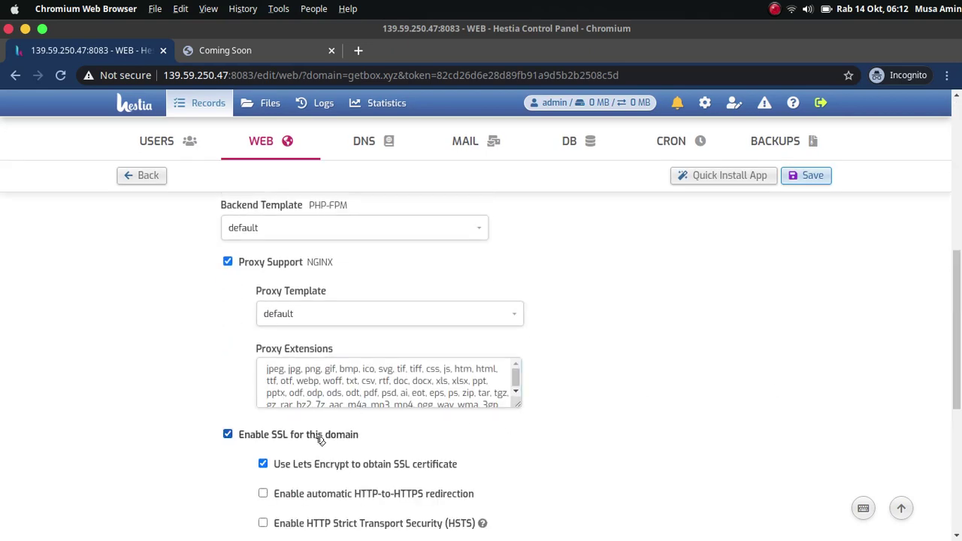
left_click(809, 176)
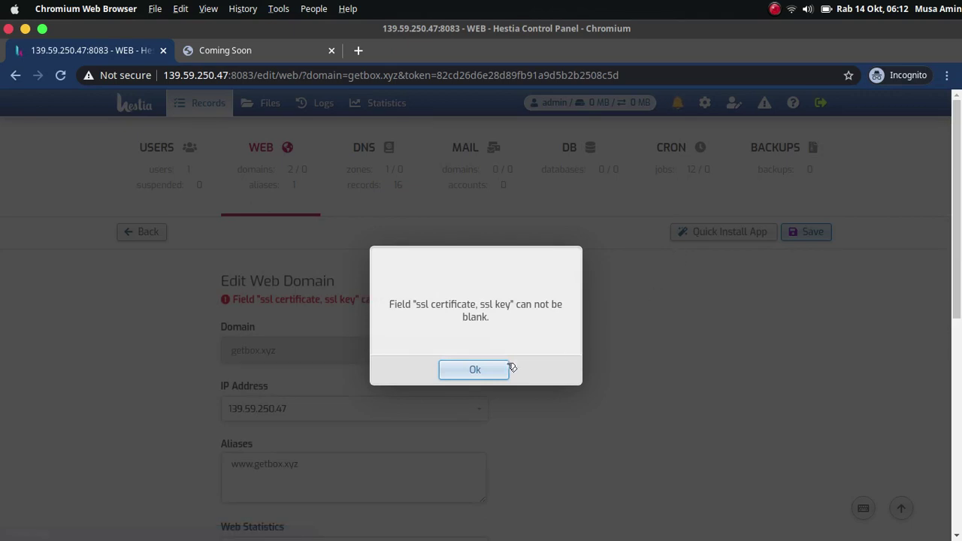
left_click(484, 371)
left_click(143, 232)
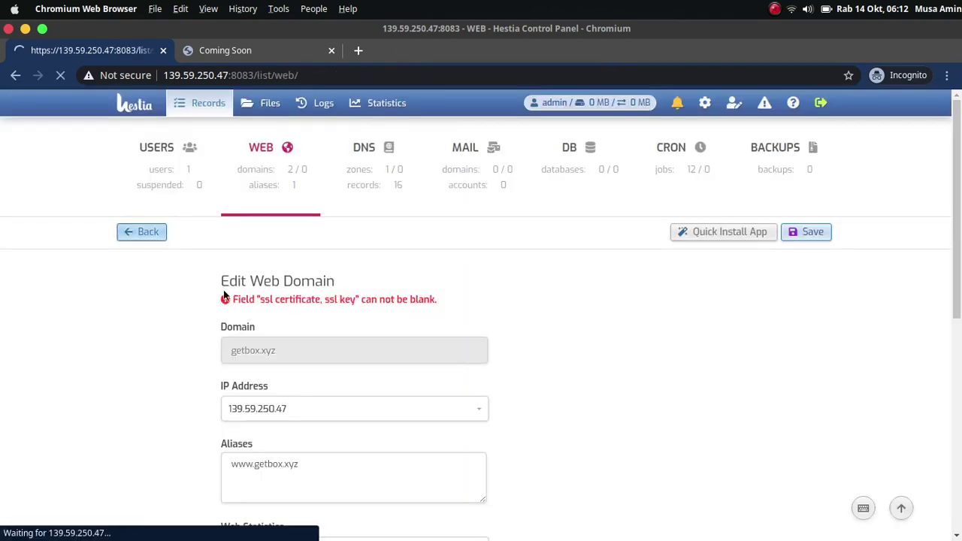
left_click(257, 51)
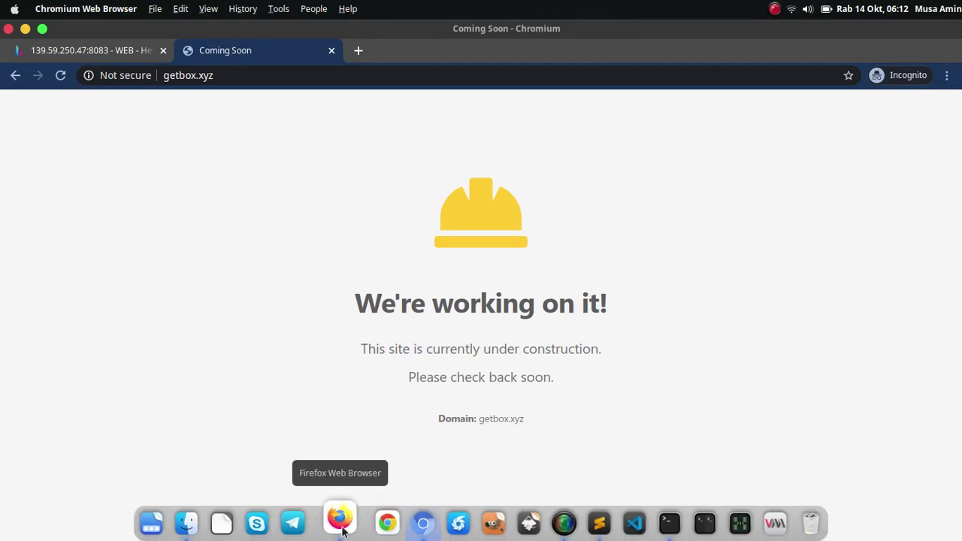
Scroll the Firefox tutorial to its Coming Soon screenshot of getbox.xyz going online.
left_click(337, 523)
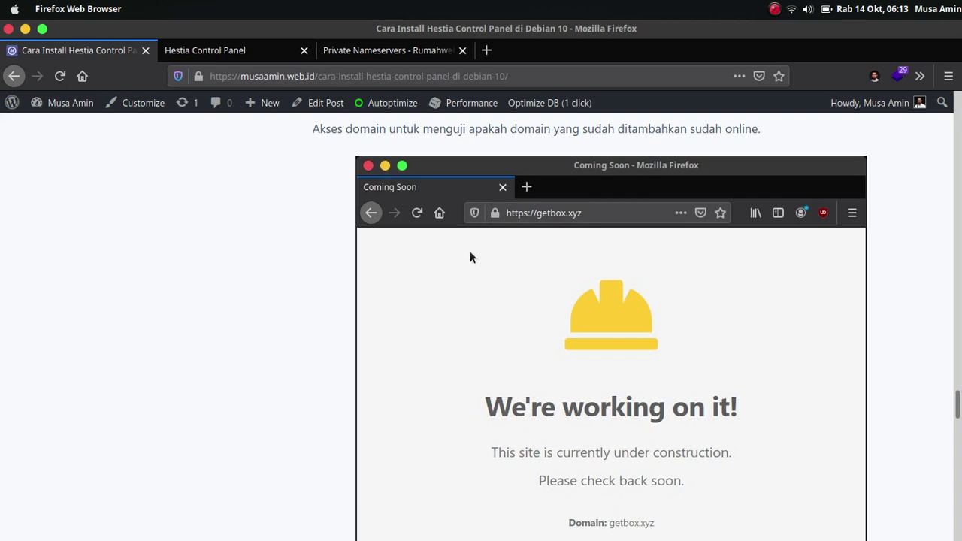
scroll(534, 299, "up", 3)
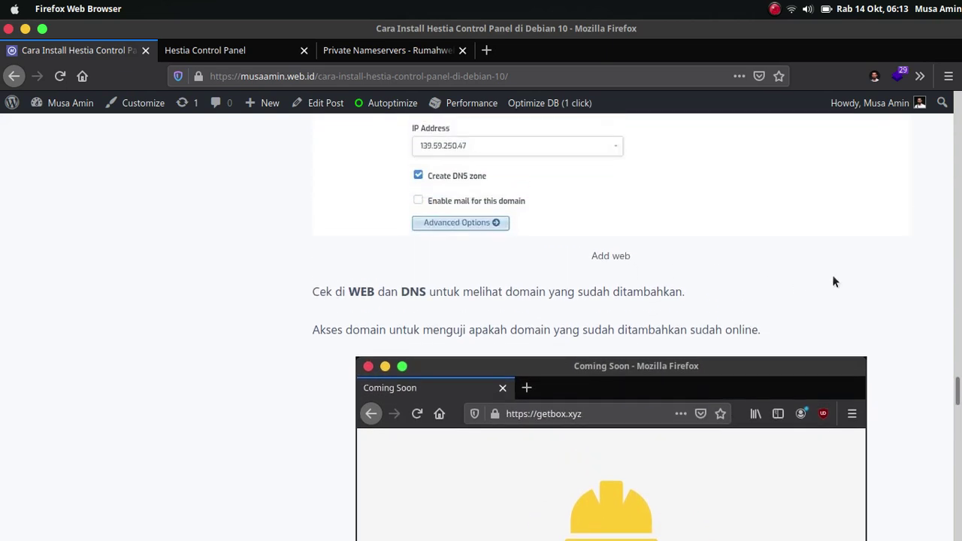
scroll(844, 301, "up", 2)
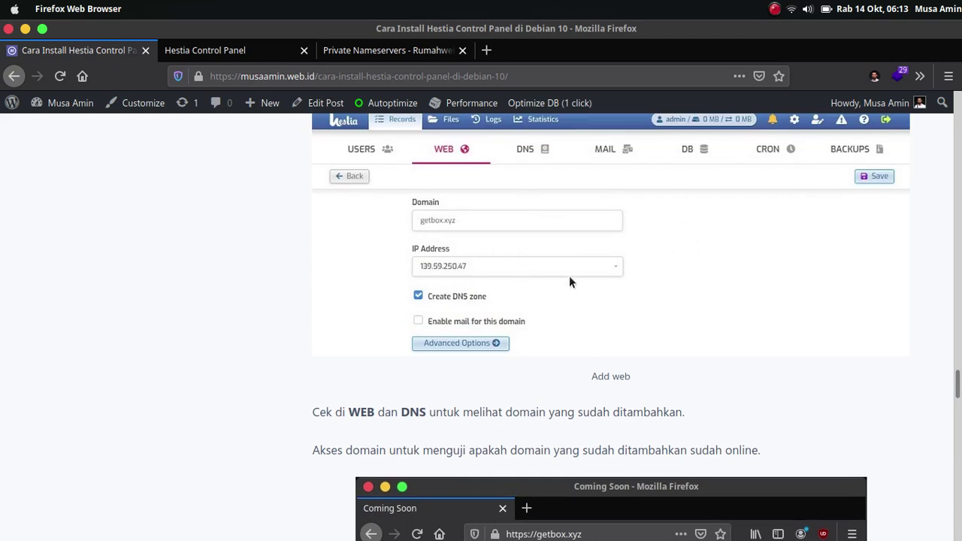
scroll(526, 282, "up", 1)
scroll(481, 300, "down", 3)
scroll(494, 336, "down", 3)
scroll(512, 200, "up", 1)
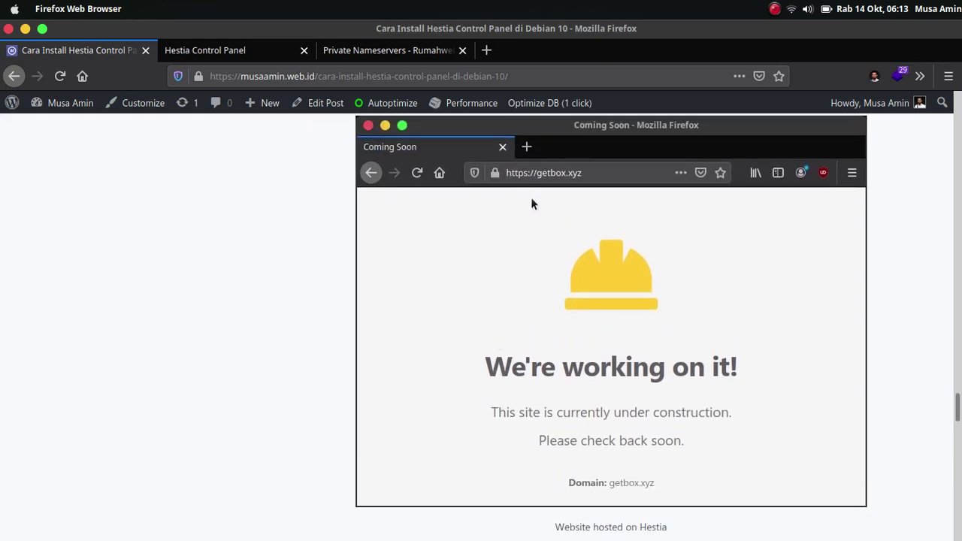
Browse Hestia's File Manager to web/getbox.xyz/public_html, showing index.html and robots.txt.
left_click(406, 522)
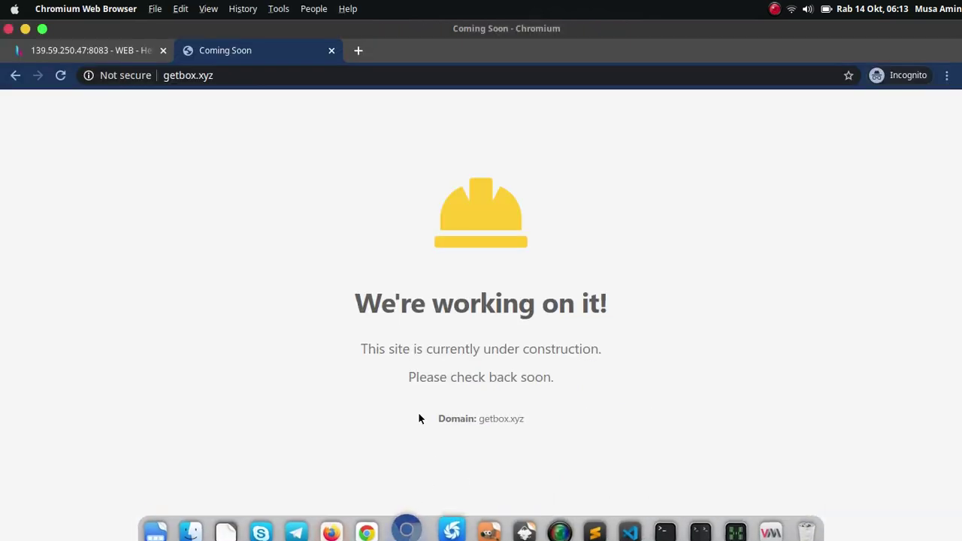
left_click(105, 50)
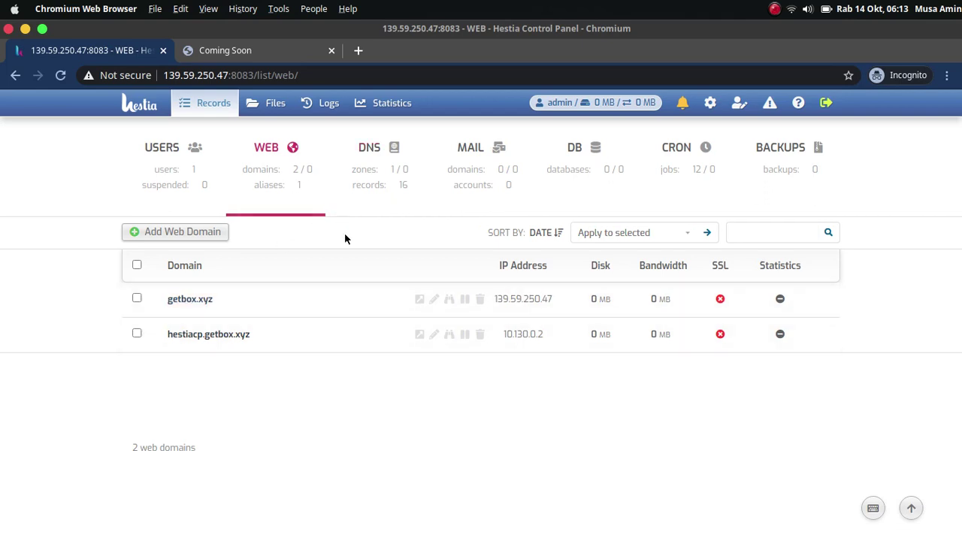
left_click(272, 102)
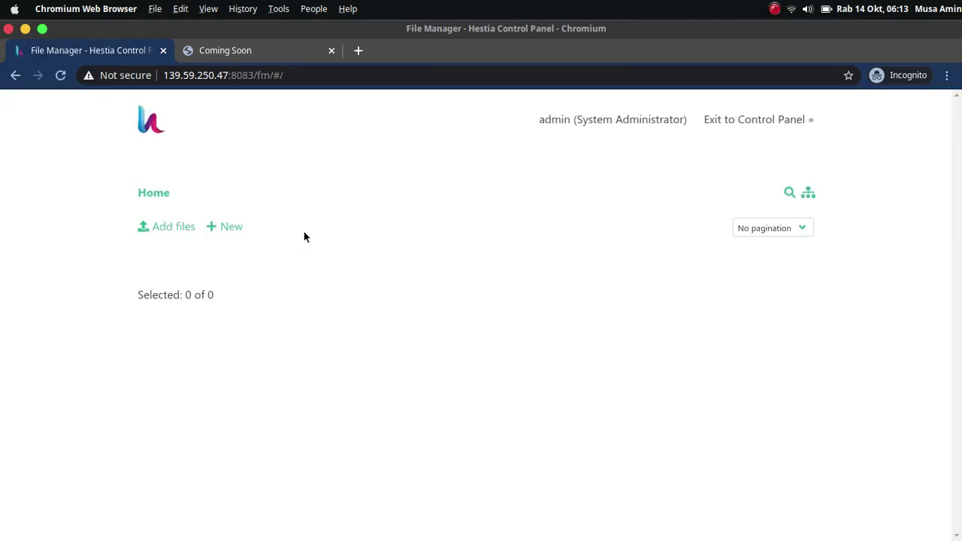
left_click_drag(959, 199, 959, 293)
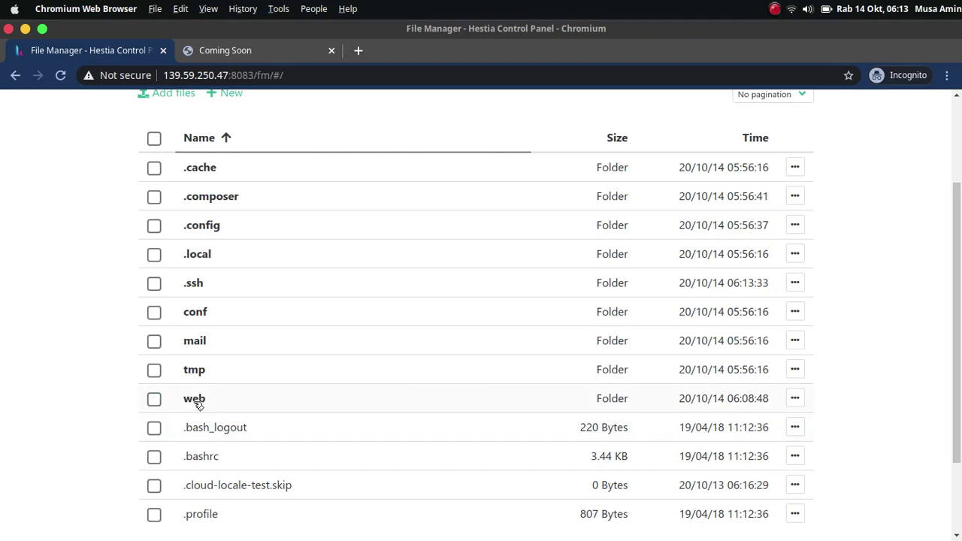
left_click(197, 404)
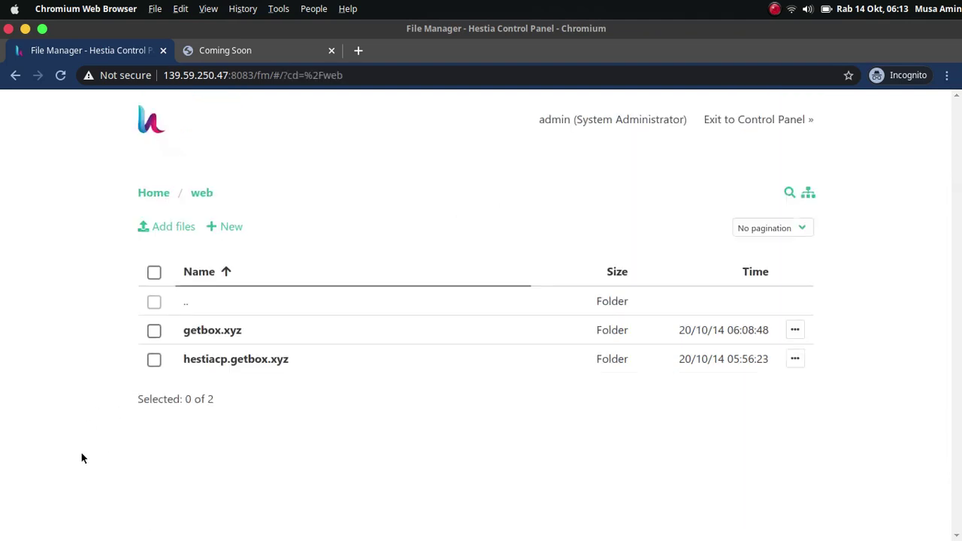
left_click(210, 333)
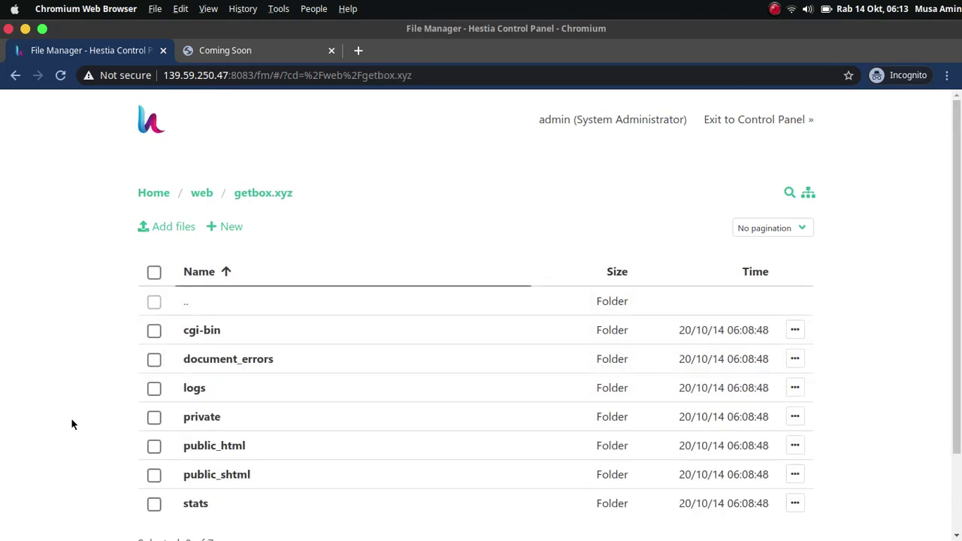
scroll(75, 415, "down", 2)
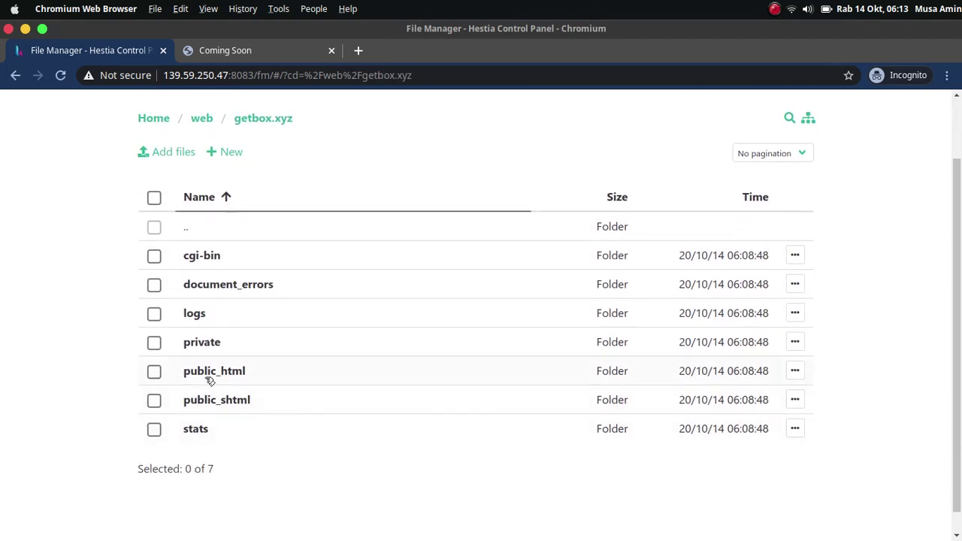
left_click(184, 372)
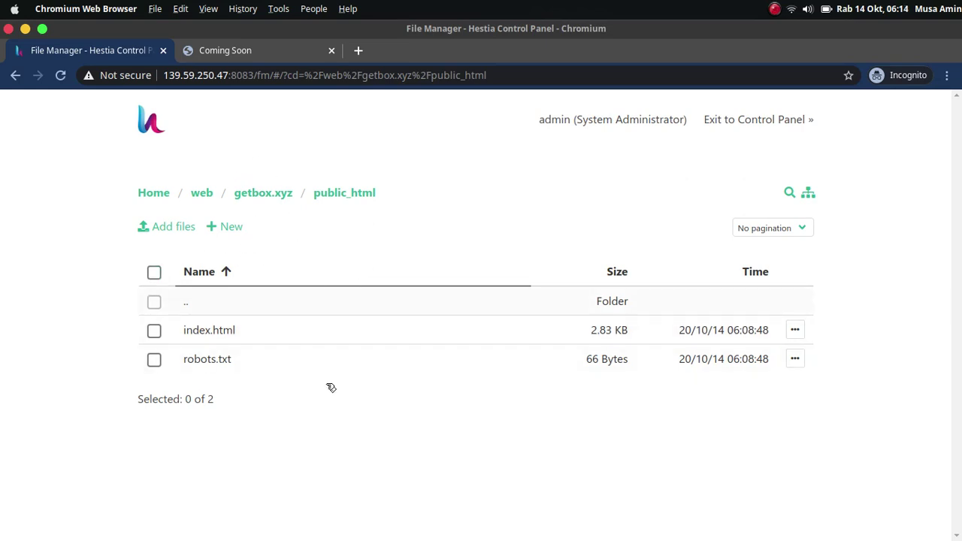
left_click(343, 520)
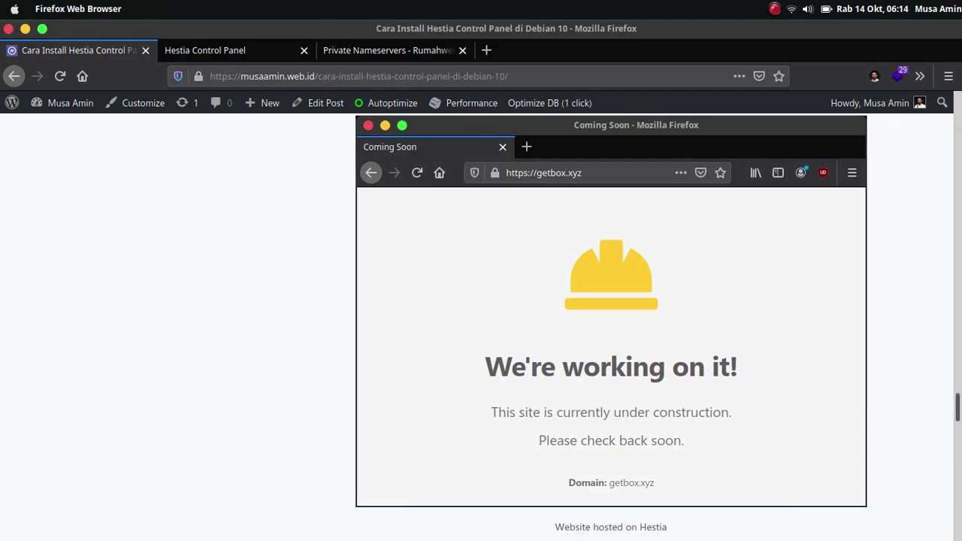
Scroll back up through the tutorial's install commands and output.
scroll(610, 326, "down", 3)
scroll(610, 327, "up", 10)
scroll(611, 327, "up", 15)
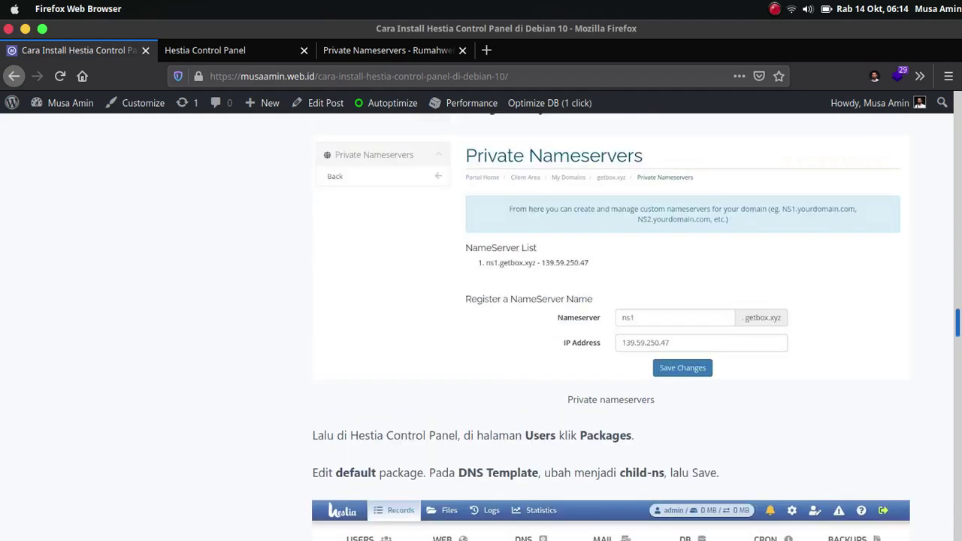
scroll(612, 382, "up", 4)
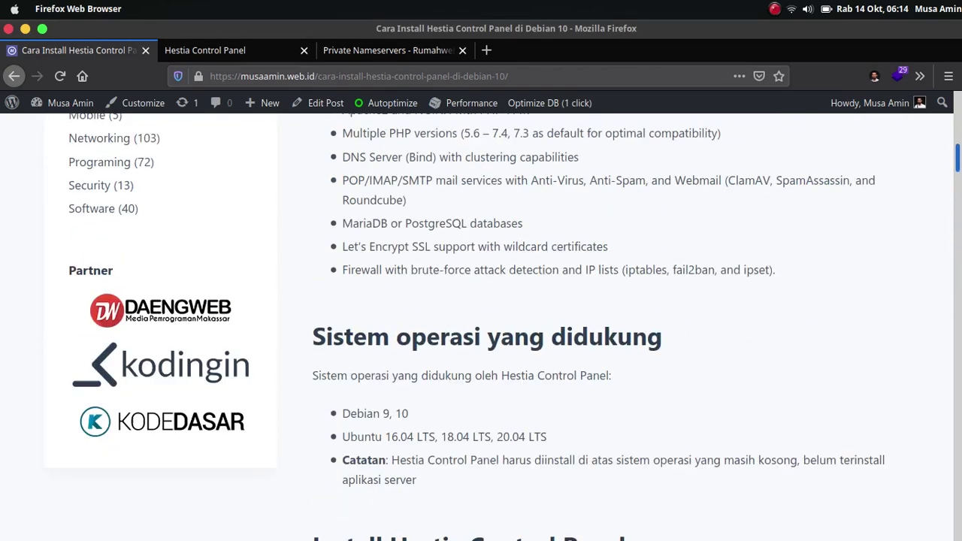
scroll(611, 382, "up", 2)
scroll(609, 380, "down", 7)
scroll(559, 421, "down", 4)
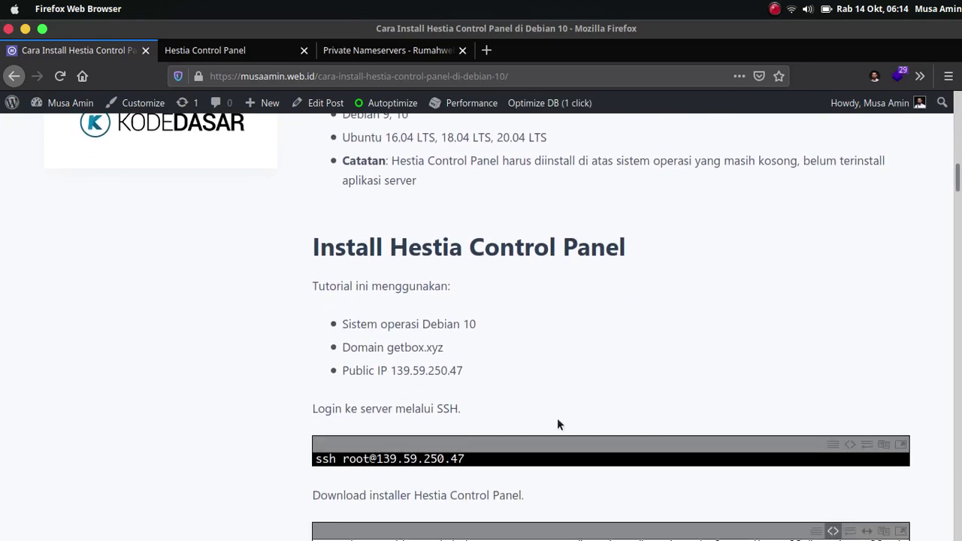
scroll(559, 425, "up", 3)
scroll(557, 418, "up", 1)
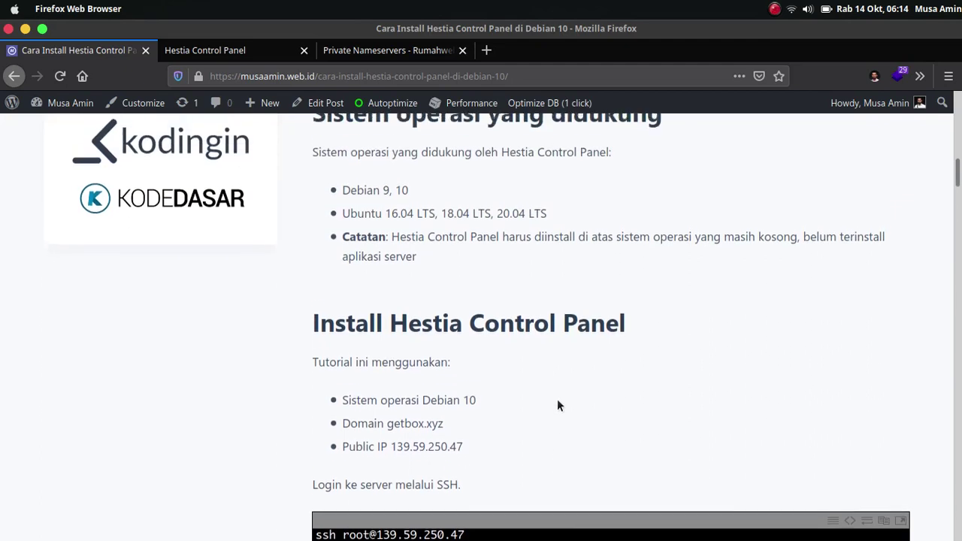
scroll(471, 268, "up", 1)
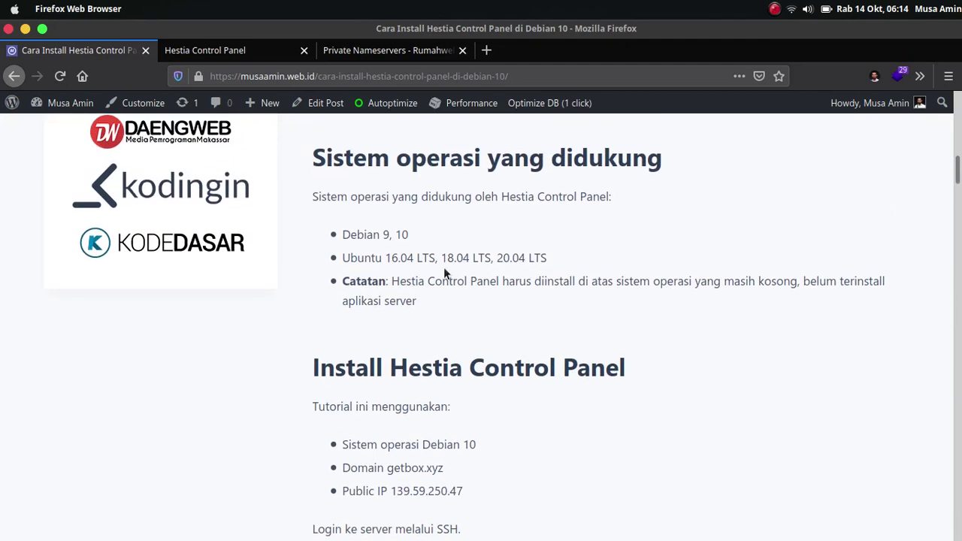
Scroll down to the Setting DNS section registering ns1.getbox.xyz to 139.59.250.47.
scroll(434, 269, "down", 3)
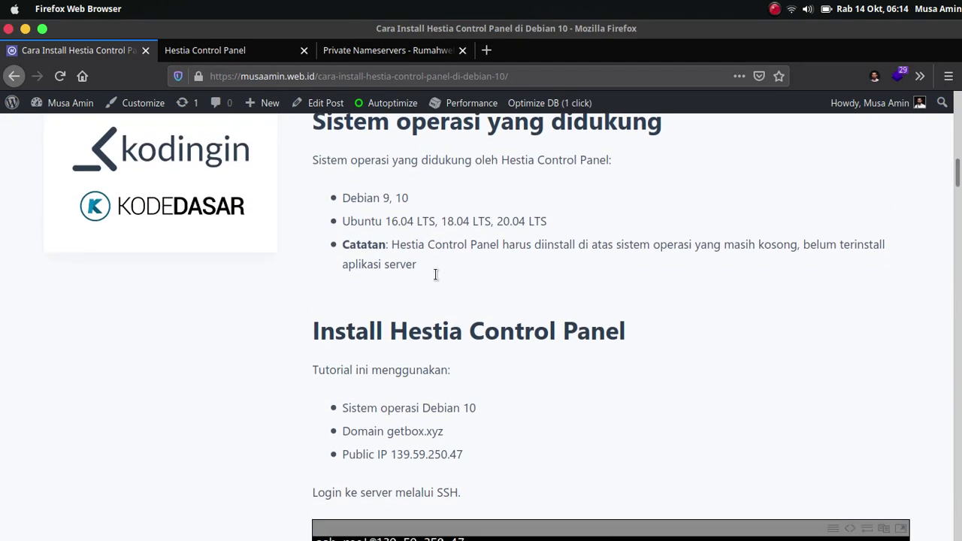
scroll(441, 277, "down", 8)
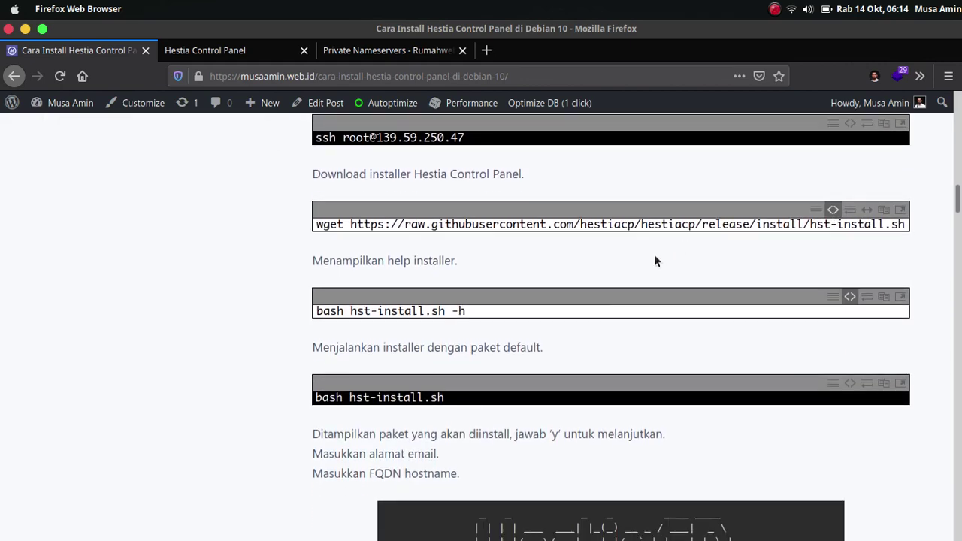
scroll(662, 250, "down", 4)
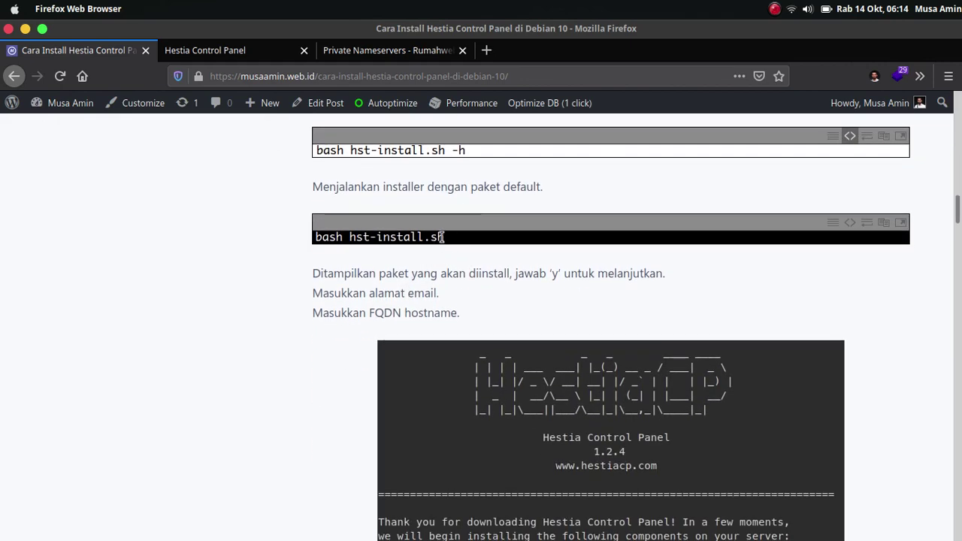
scroll(442, 237, "down", 2)
scroll(442, 237, "down", 9)
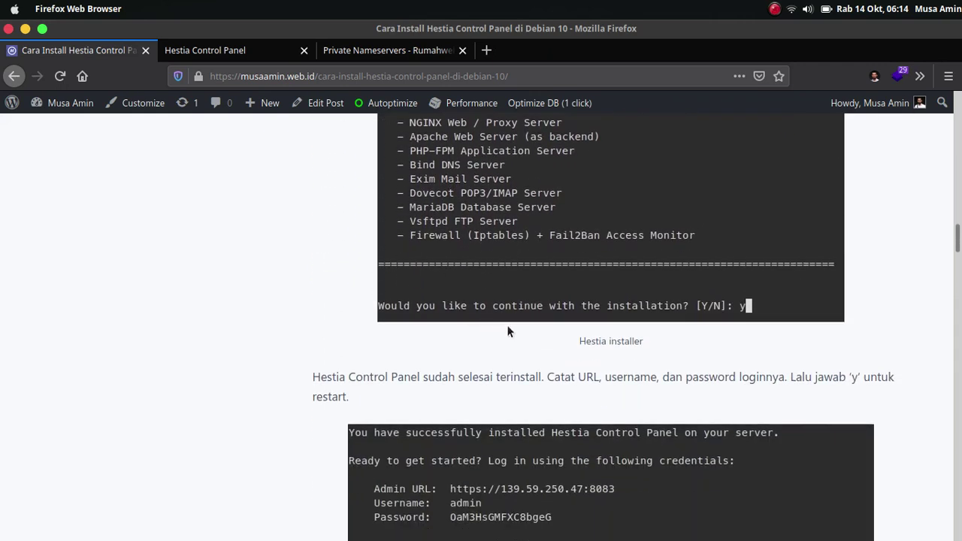
scroll(688, 316, "down", 3)
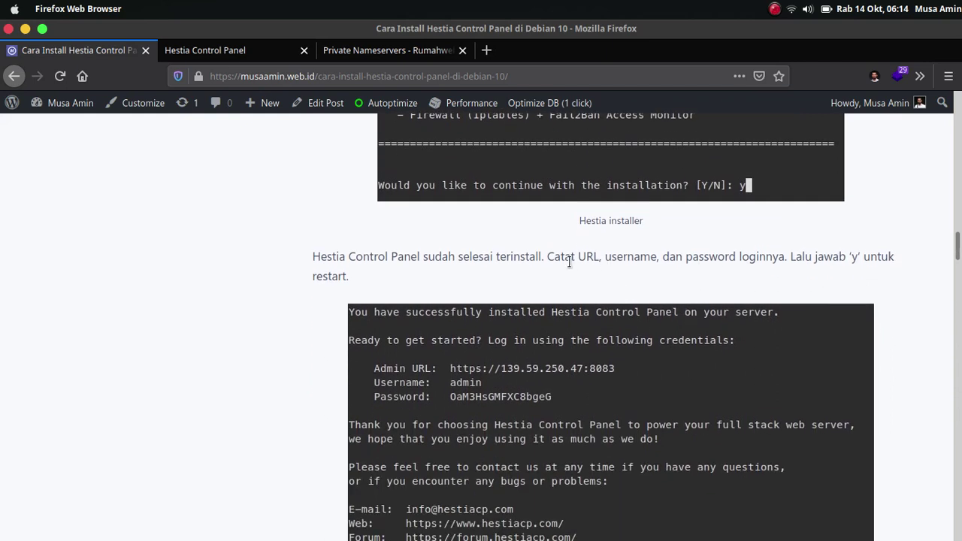
scroll(579, 264, "down", 3)
scroll(582, 262, "down", 3)
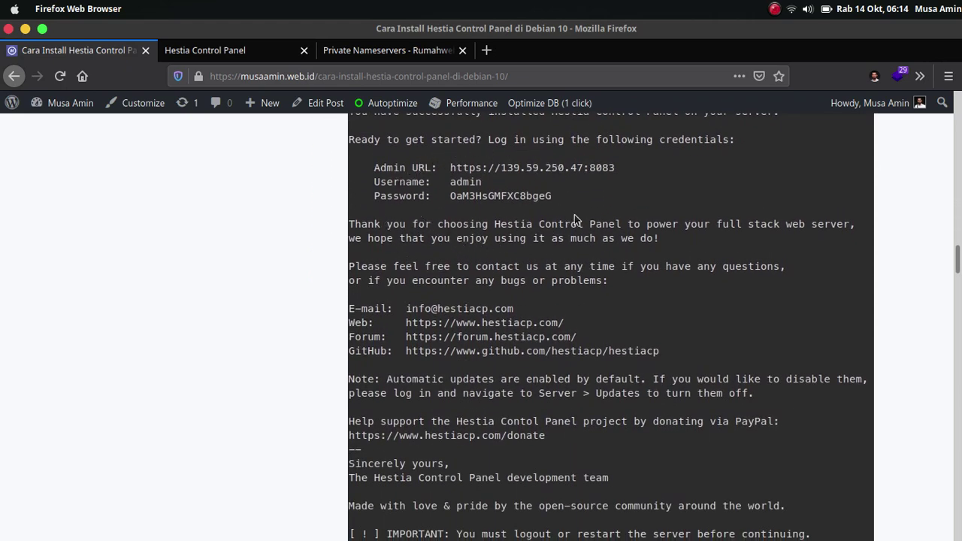
scroll(499, 246, "down", 3)
scroll(499, 248, "down", 10)
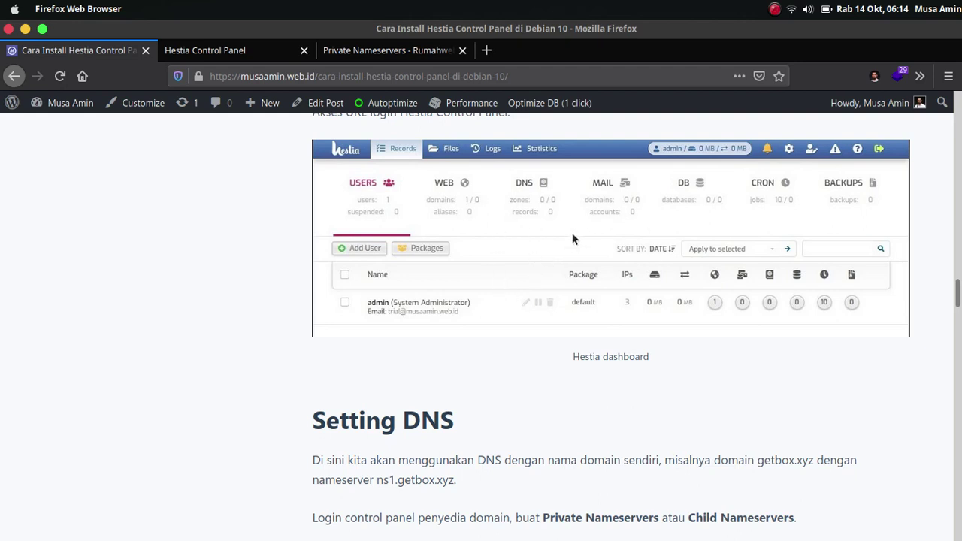
scroll(575, 239, "down", 2)
scroll(575, 239, "down", 4)
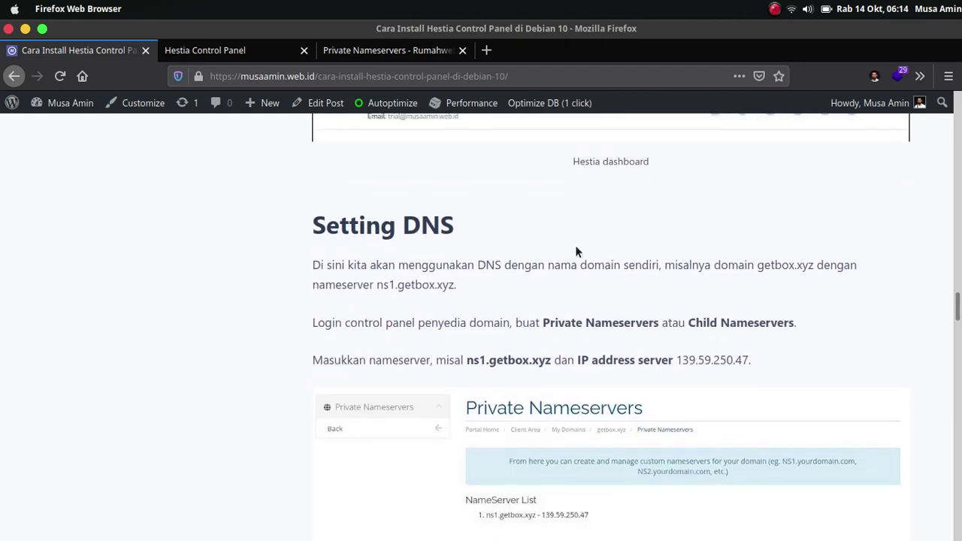
scroll(544, 308, "down", 2)
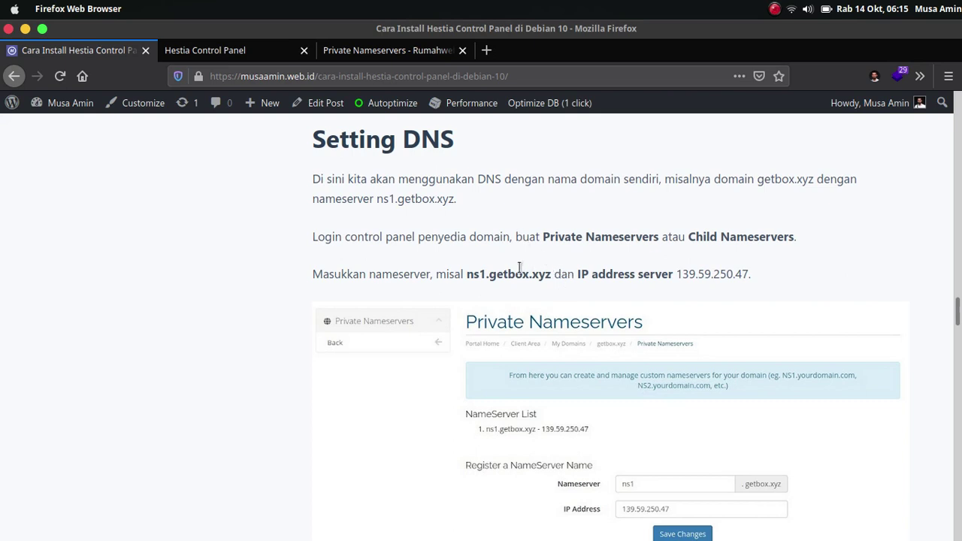
scroll(551, 258, "down", 2)
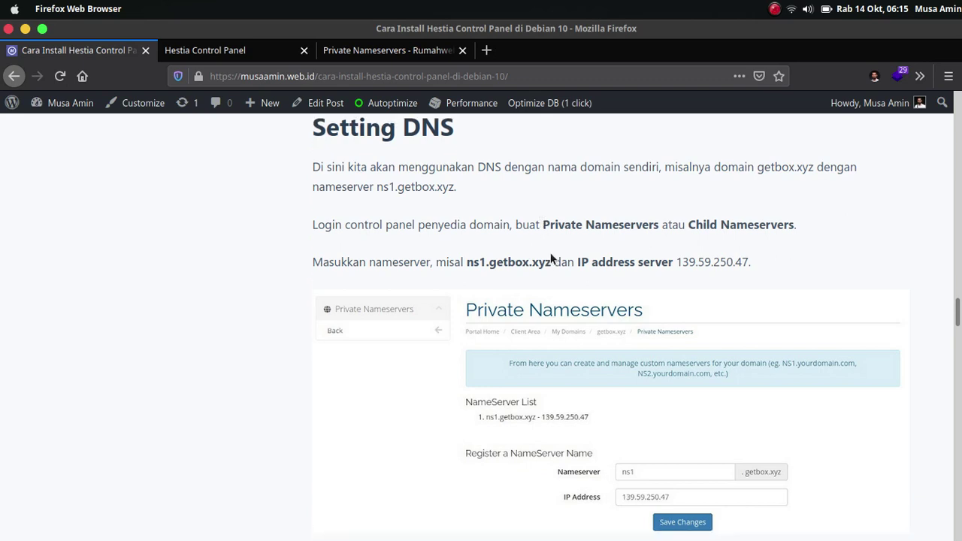